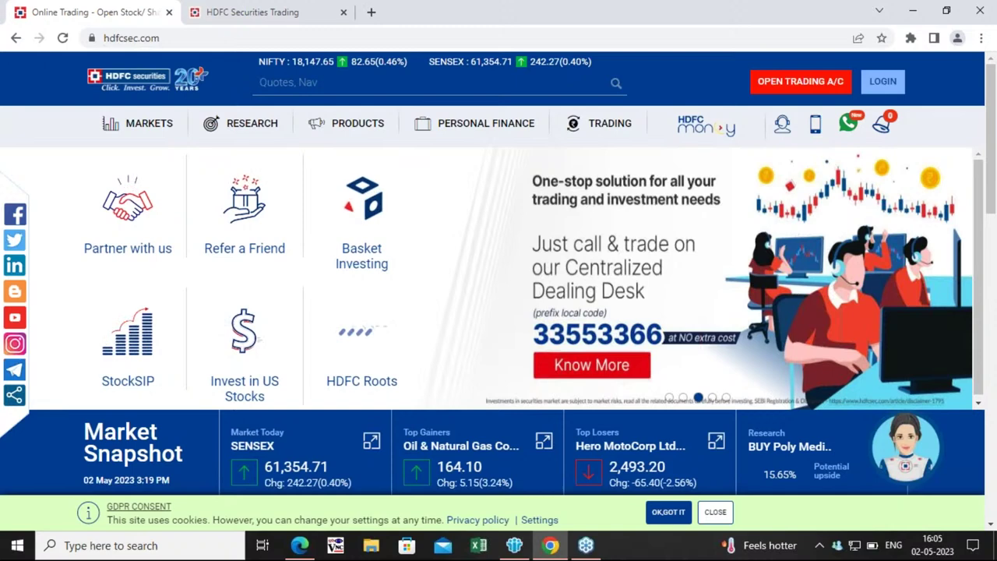
Step: Close the GDPR cookie-consent bar at the bottom of the hdfcsec.com home page
{"action": "left_click", "coordinate": [715, 513]}
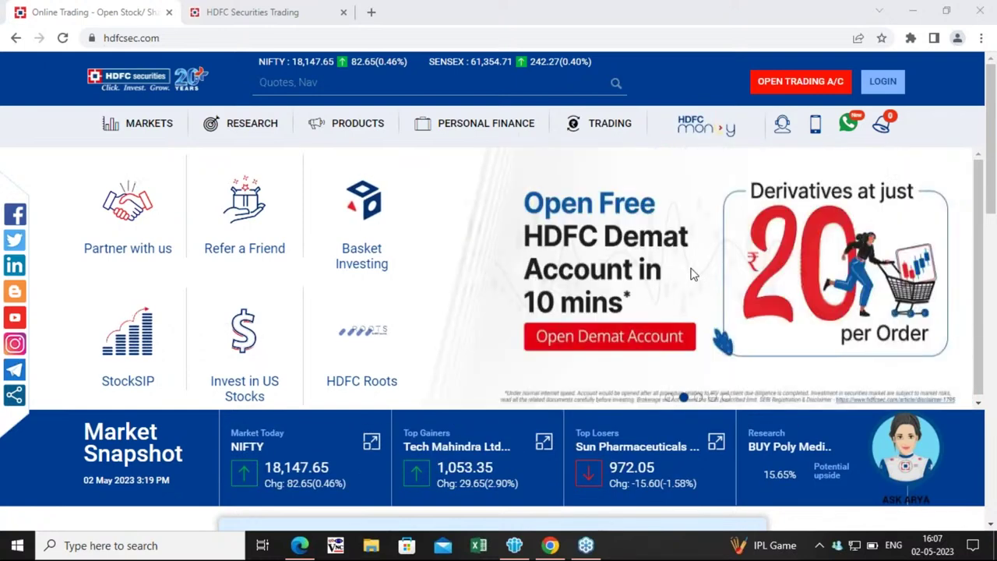
{"action": "left_click", "coordinate": [22, 166]}
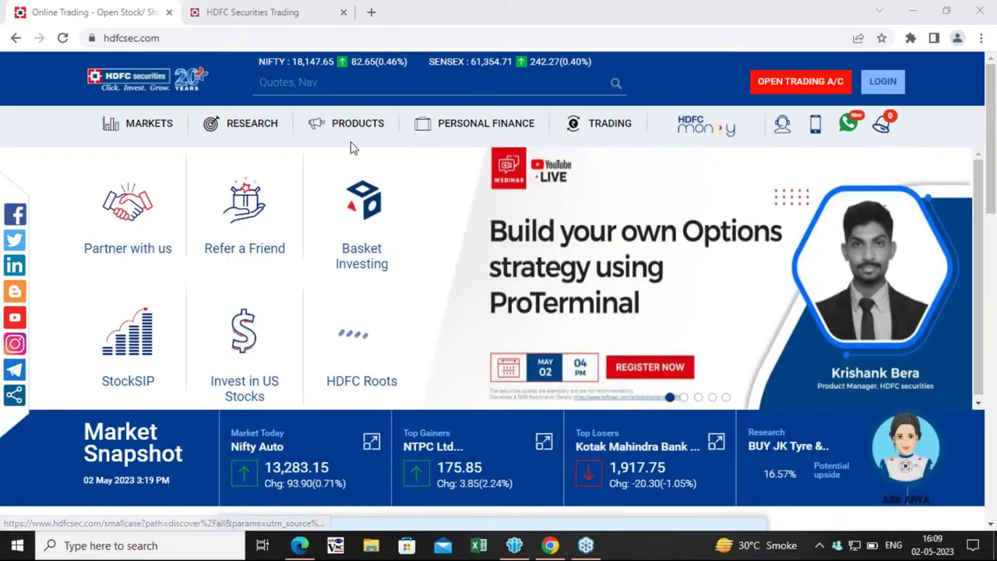
Step: Open ProTerminal from the PRODUCTS menu under #goDIGITAL and close its cookie bar
{"action": "mouse_move", "coordinate": [350, 138]}
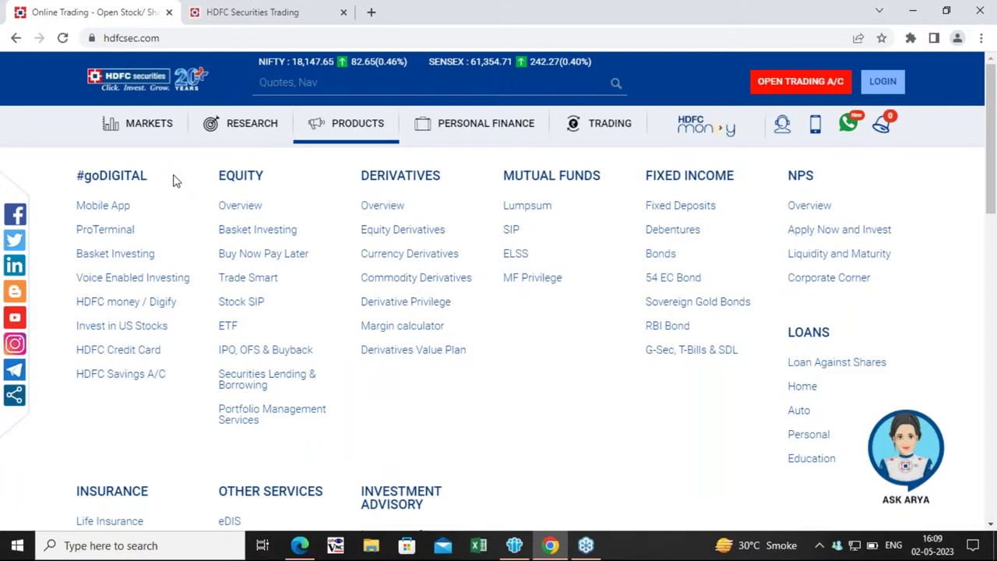
{"action": "left_click", "coordinate": [120, 230]}
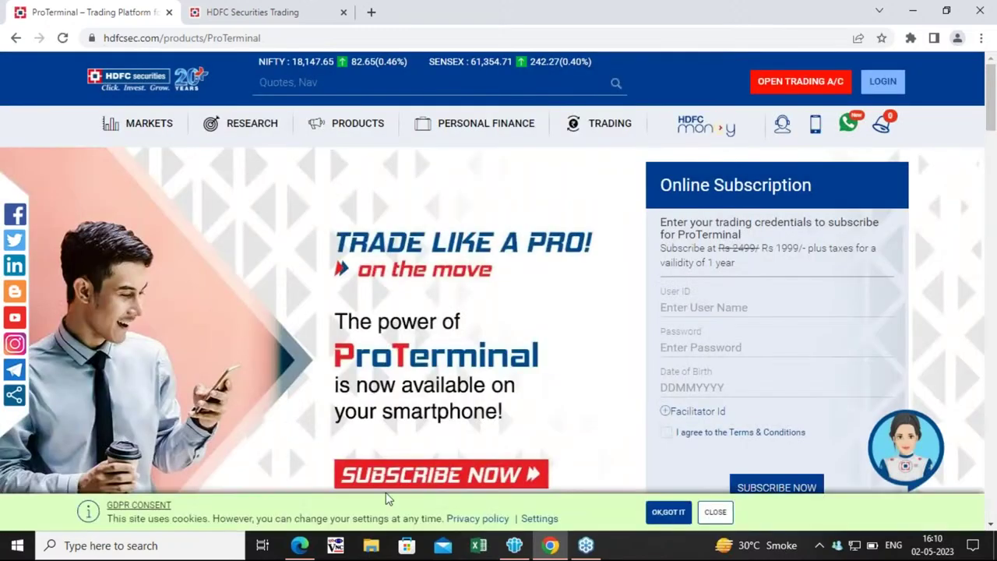
{"action": "left_click", "coordinate": [714, 513]}
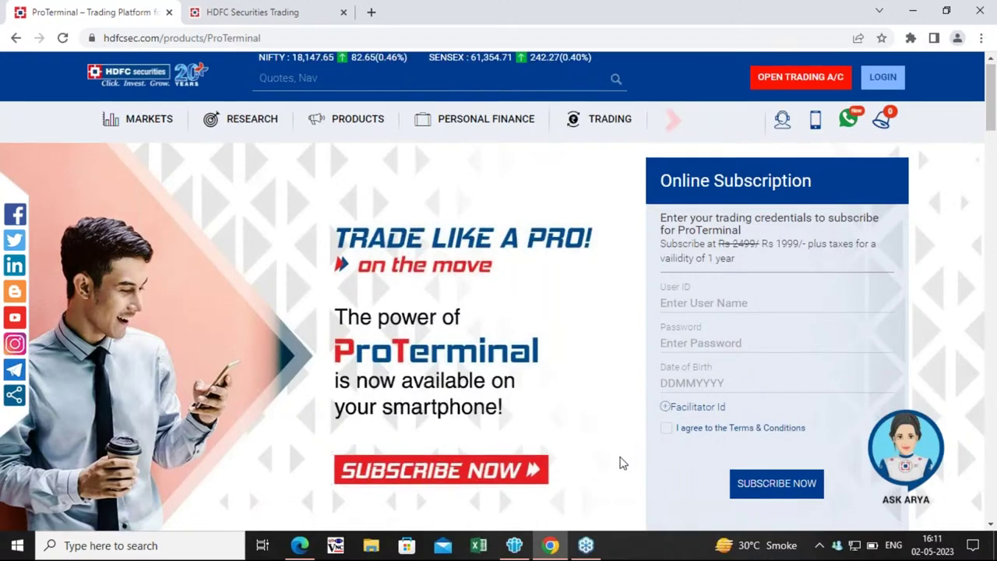
{"action": "scroll", "coordinate": [621, 468], "scroll_direction": "down", "scroll_amount": 3}
{"action": "scroll", "coordinate": [621, 493], "scroll_direction": "down", "scroll_amount": 3}
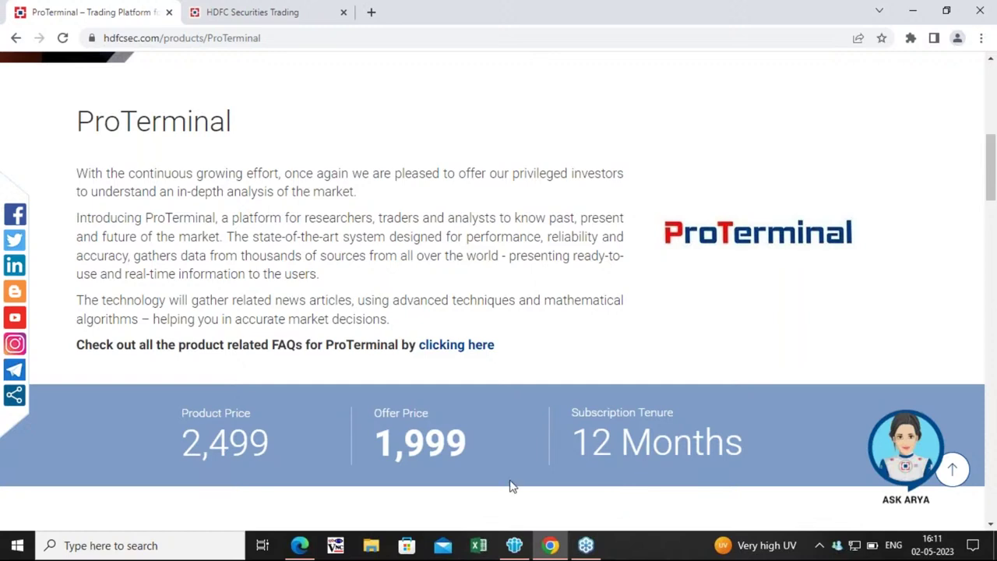
{"action": "scroll", "coordinate": [516, 461], "scroll_direction": "up", "scroll_amount": 7}
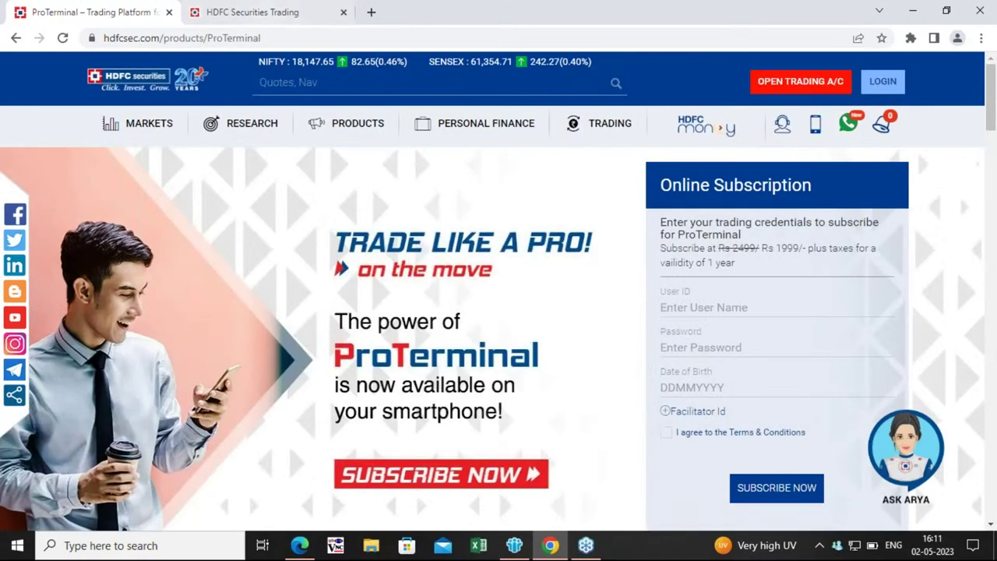
Step: Show the PRODUCTS mega-menu listing Equity, Derivatives, Mutual Funds, Fixed Income, NPS and Loans
{"action": "mouse_move", "coordinate": [340, 129]}
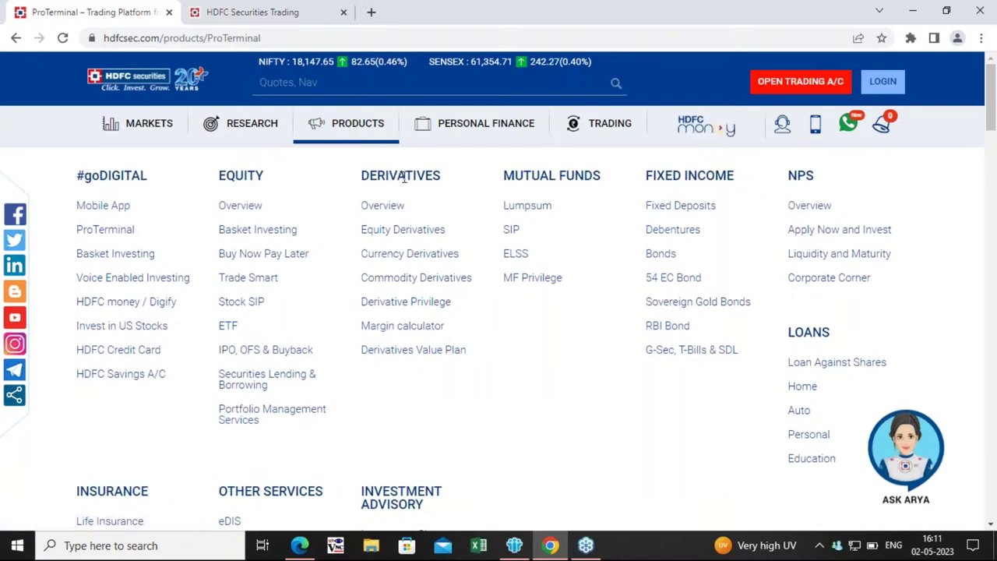
{"action": "left_click", "coordinate": [446, 355]}
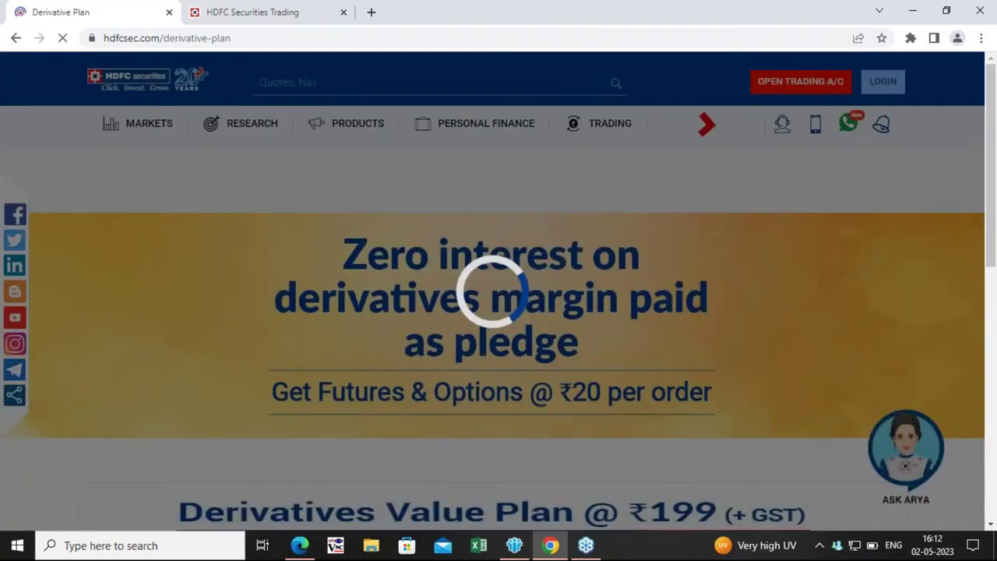
{"action": "scroll", "coordinate": [430, 391], "scroll_direction": "down", "scroll_amount": 2}
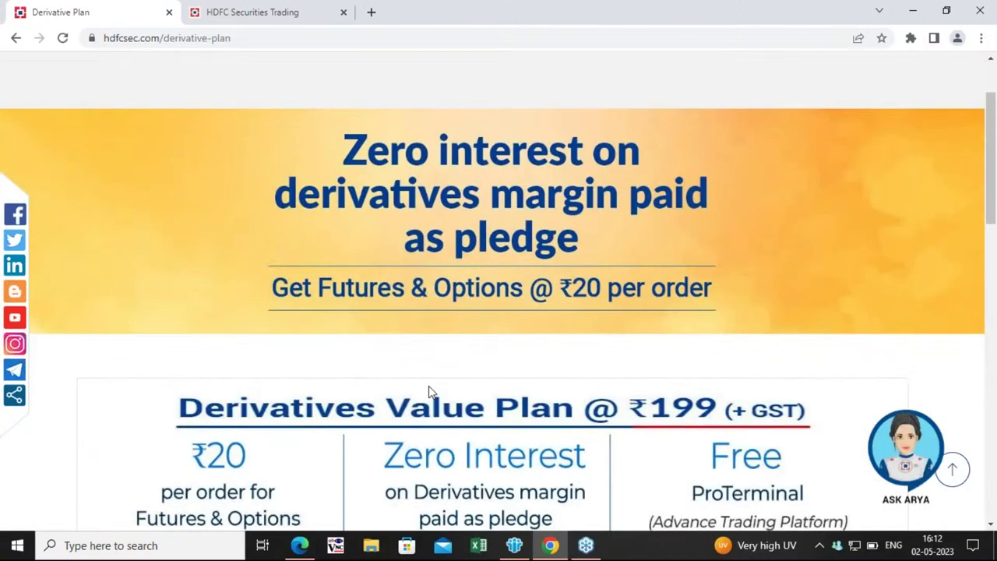
{"action": "scroll", "coordinate": [430, 391], "scroll_direction": "down", "scroll_amount": 1}
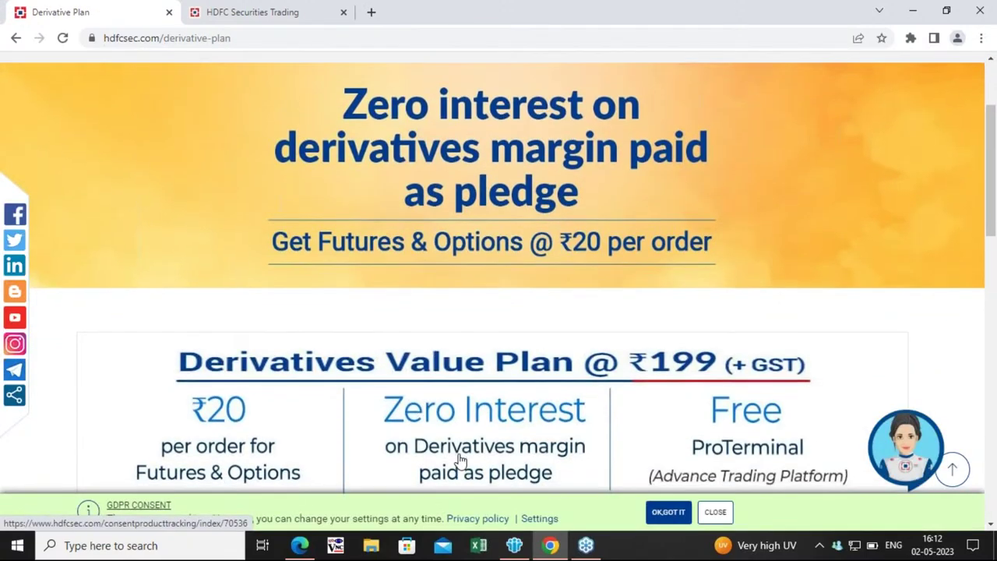
{"action": "scroll", "coordinate": [460, 460], "scroll_direction": "down", "scroll_amount": 1}
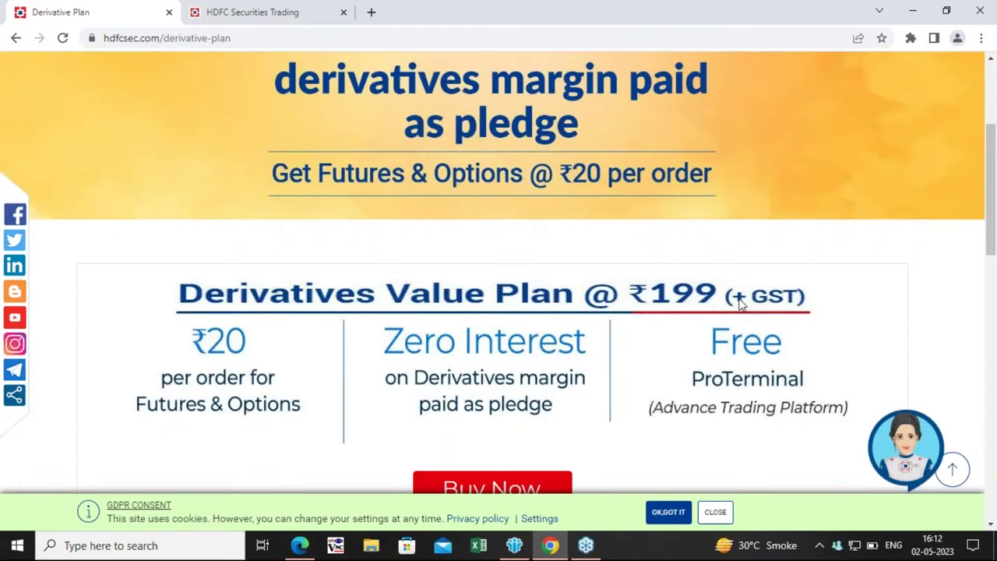
Step: Glance at the trading tab, return to the Derivative Plan page and close its GDPR bar
{"action": "left_click", "coordinate": [262, 9]}
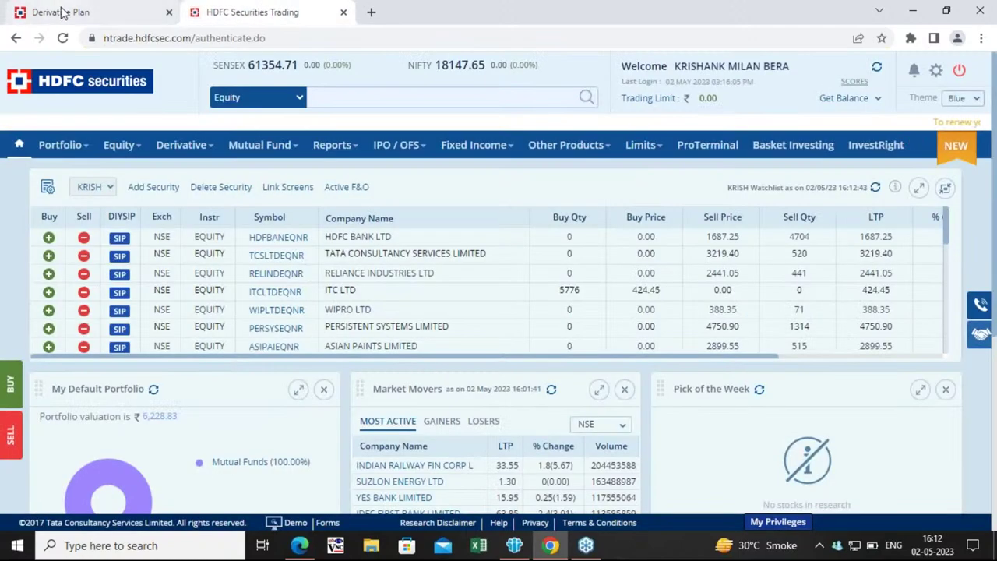
{"action": "left_click", "coordinate": [78, 12]}
{"action": "scroll", "coordinate": [419, 148], "scroll_direction": "up", "scroll_amount": 3}
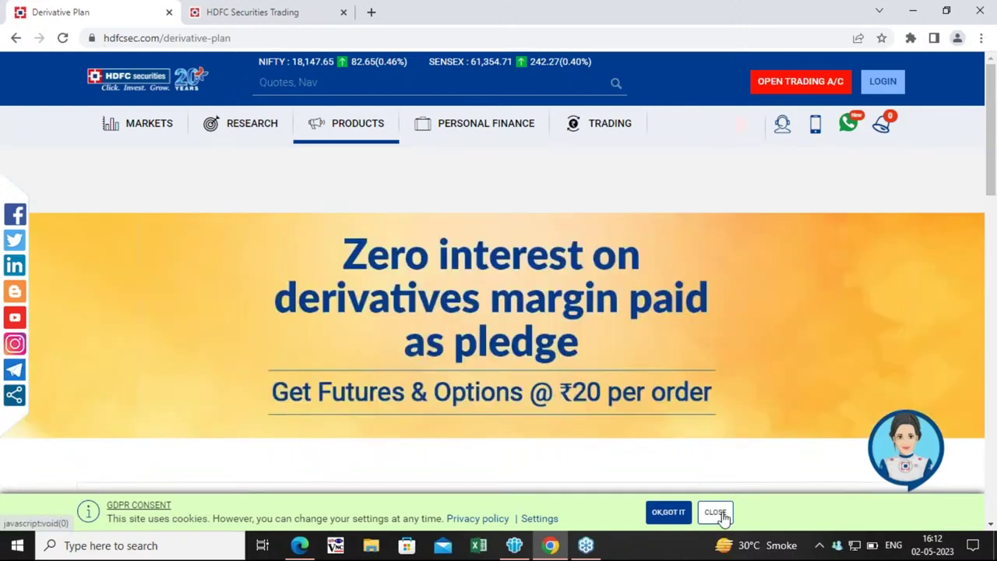
{"action": "left_click", "coordinate": [716, 513]}
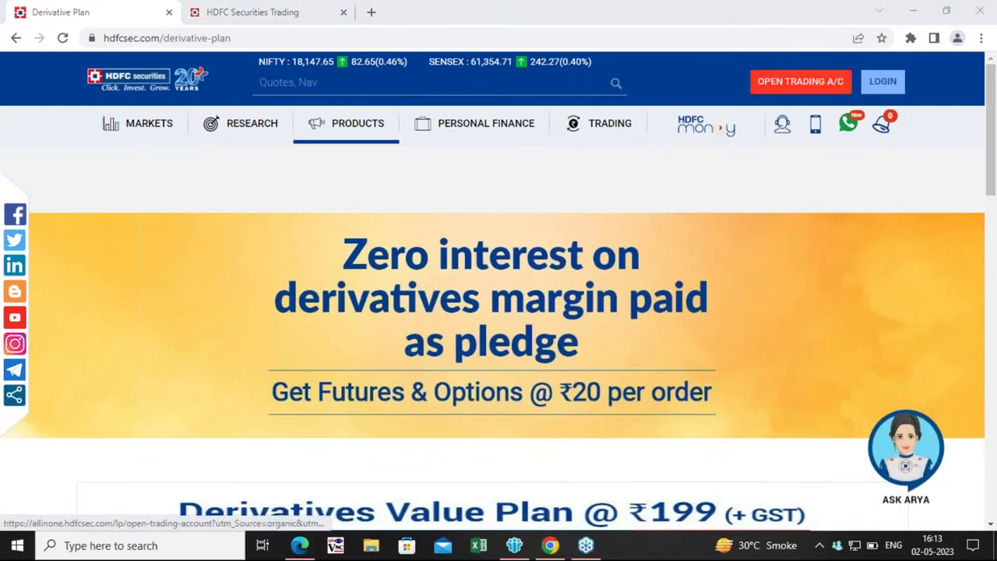
Step: Open the LOGIN tab, then go back to the logged-in HDFC Securities Trading dashboard
{"action": "left_click", "coordinate": [880, 83]}
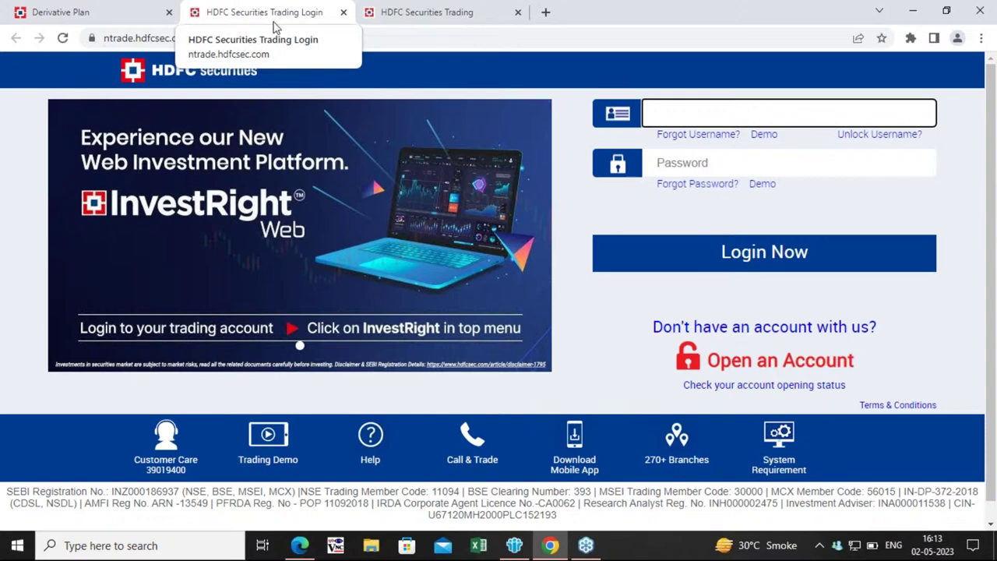
{"action": "left_click", "coordinate": [424, 12]}
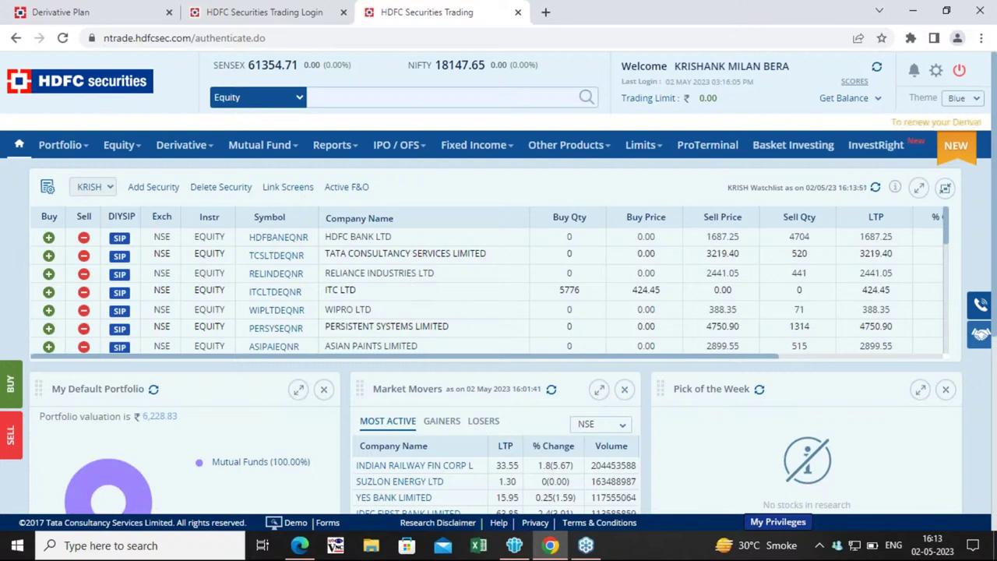
{"action": "mouse_move", "coordinate": [327, 148]}
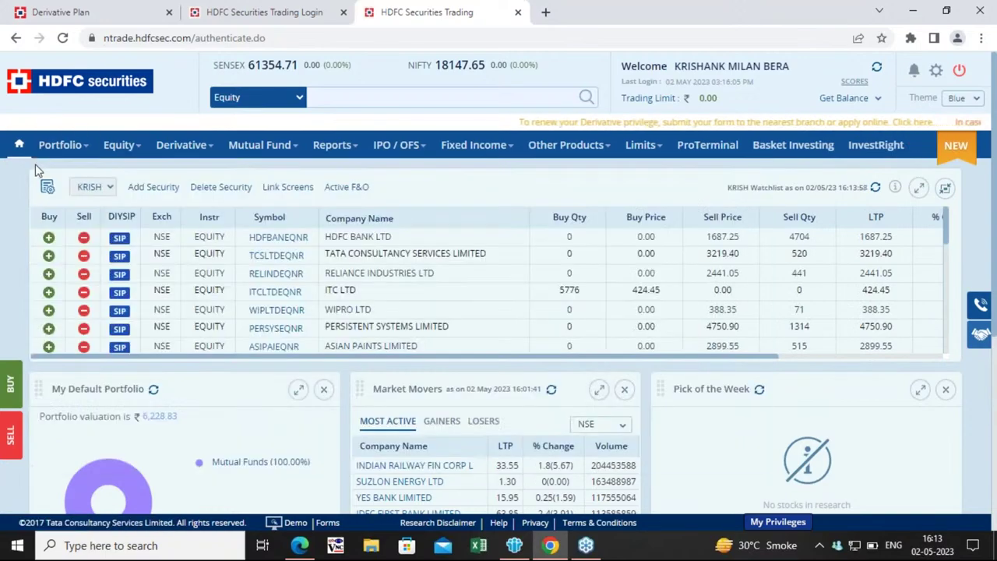
{"action": "mouse_move", "coordinate": [58, 156]}
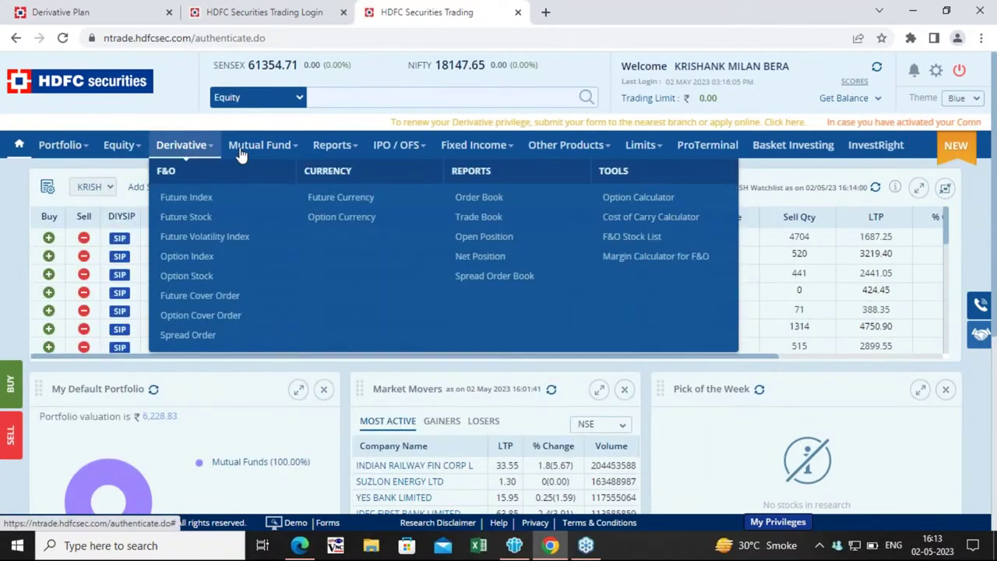
{"action": "mouse_move", "coordinate": [430, 165]}
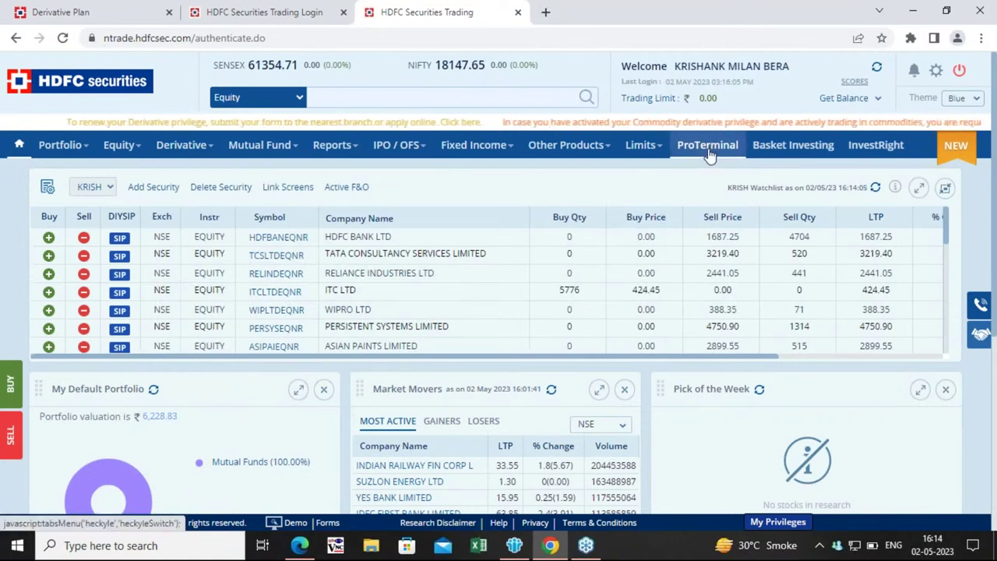
Step: Launch ProTerminal to load the MYWATCHLIST1 watchlist of 10 NSE scrips
{"action": "left_click", "coordinate": [708, 148]}
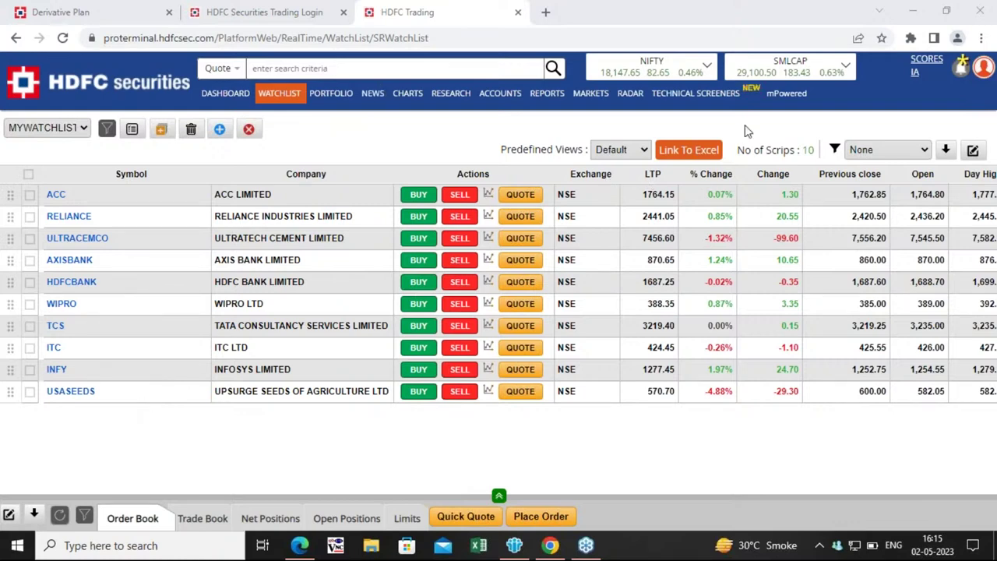
{"action": "left_click", "coordinate": [341, 137]}
{"action": "left_click", "coordinate": [634, 155]}
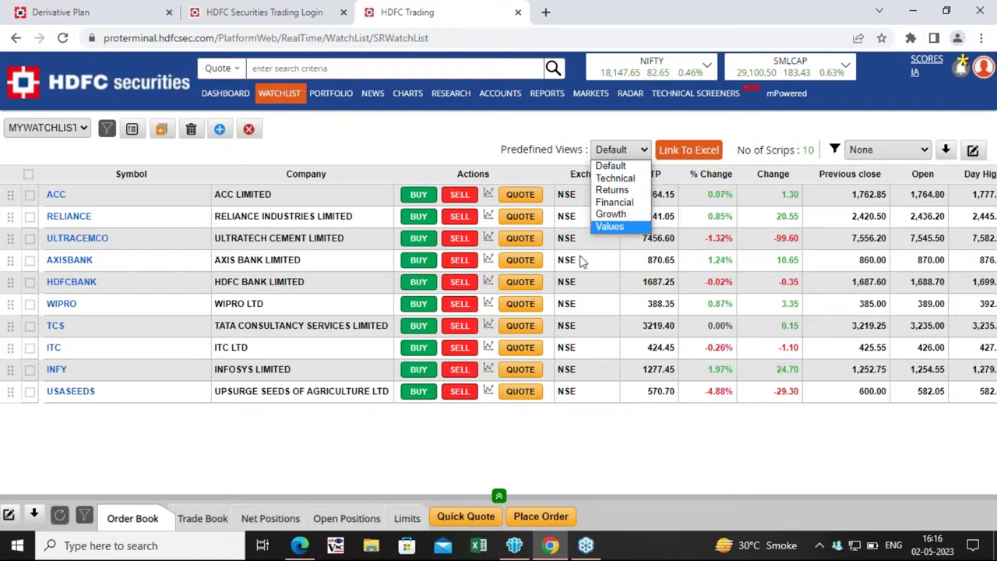
{"action": "left_click", "coordinate": [404, 104]}
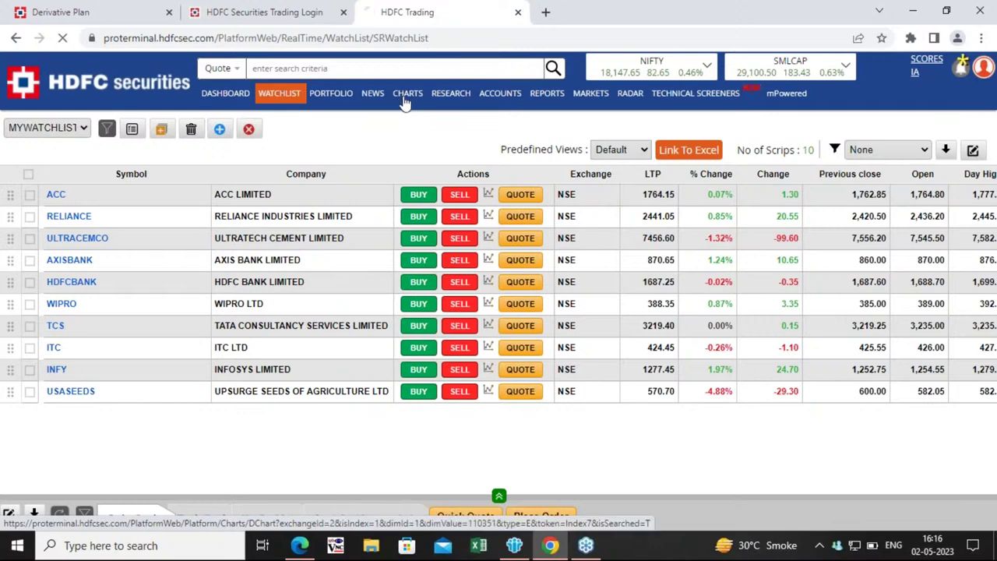
Step: Open CHARTS to display the 1-minute NIFTY50 candlestick chart
{"action": "left_click", "coordinate": [404, 103]}
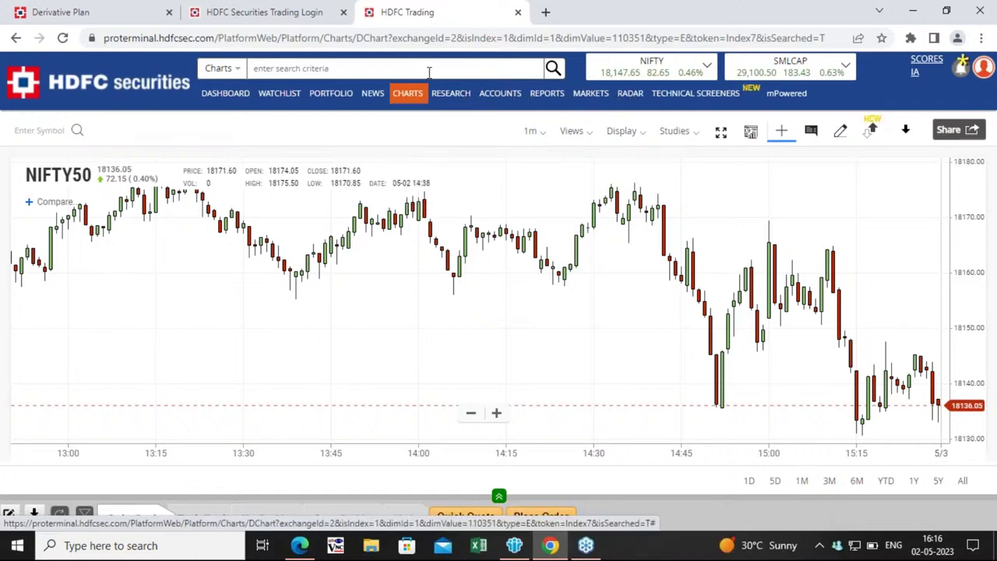
Step: Search Quote for 'nifty' and open NSE : NIFTY – NIFTY50 in the F&O dashboard
{"action": "left_click", "coordinate": [297, 68]}
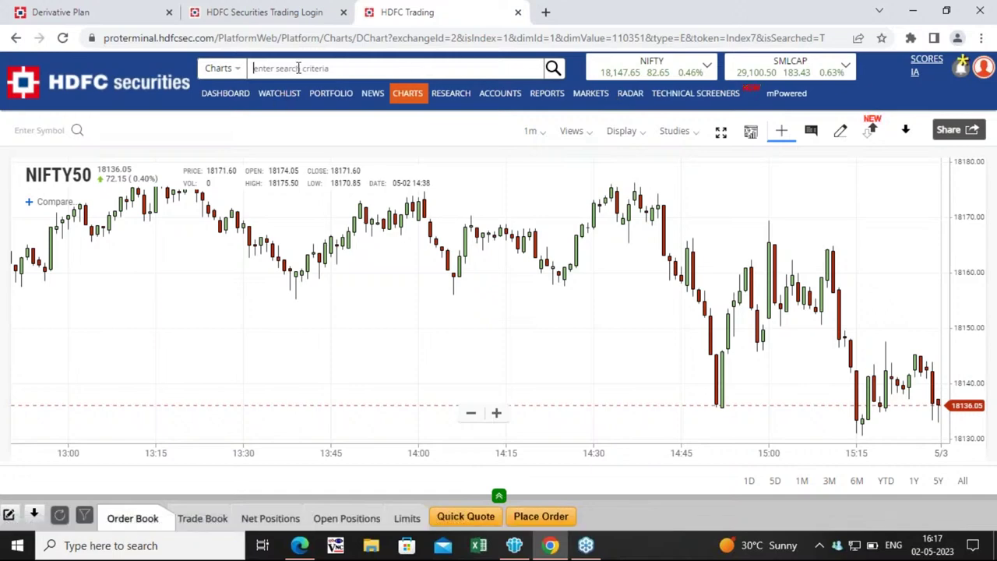
{"action": "left_click", "coordinate": [235, 72]}
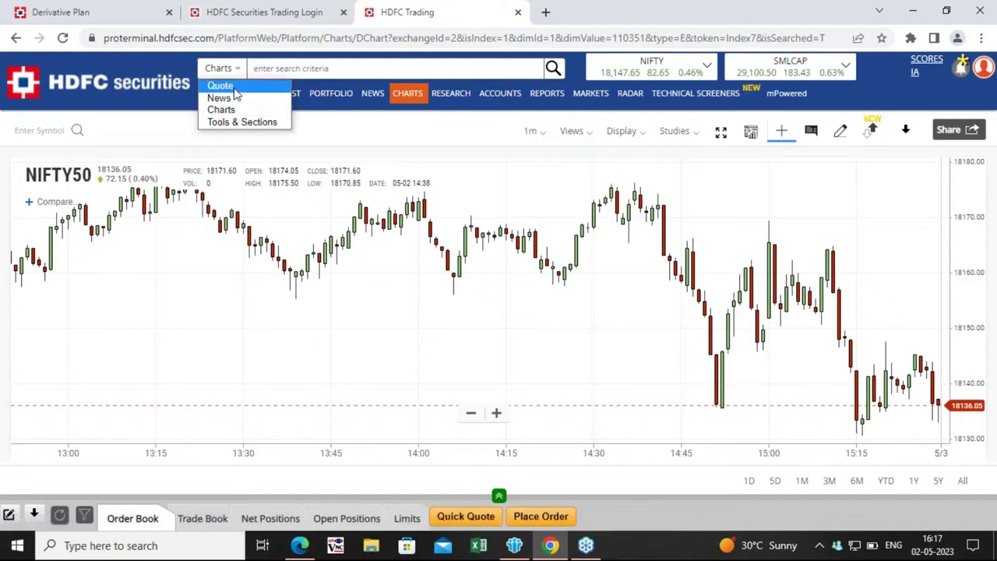
{"action": "left_click", "coordinate": [233, 86]}
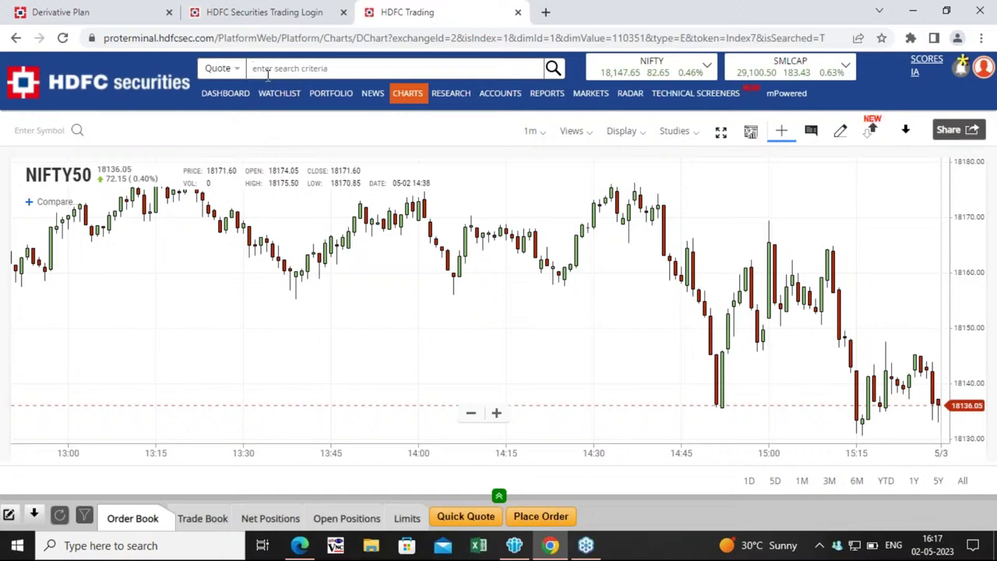
{"action": "type", "text": "nifty"}
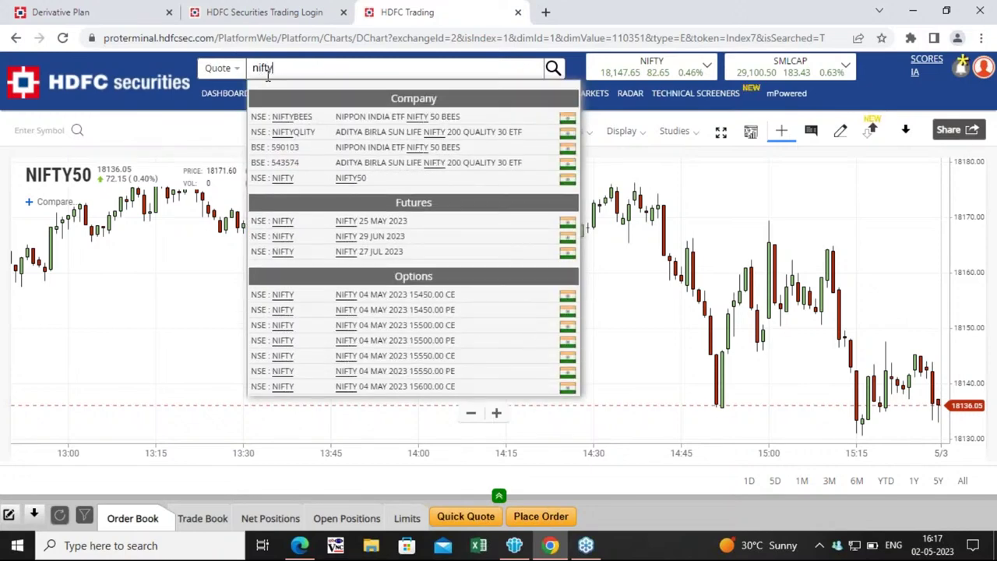
{"action": "mouse_move", "coordinate": [369, 182]}
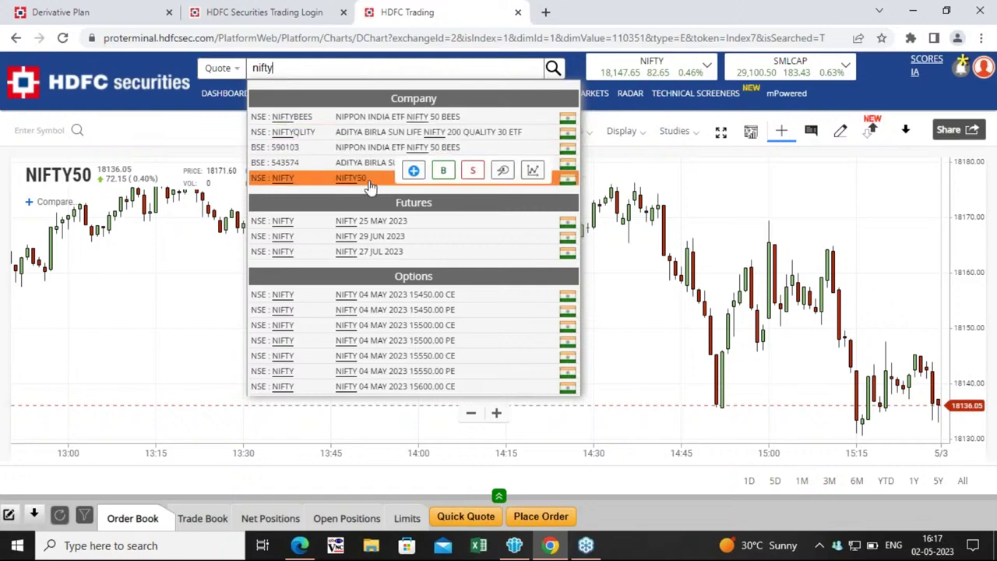
{"action": "left_click", "coordinate": [371, 184]}
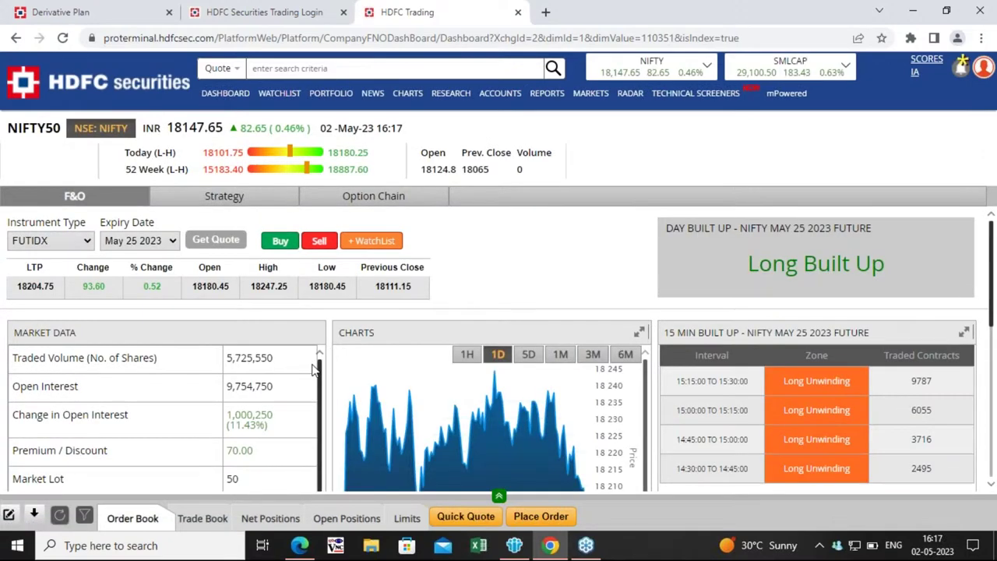
{"action": "left_click", "coordinate": [279, 70]}
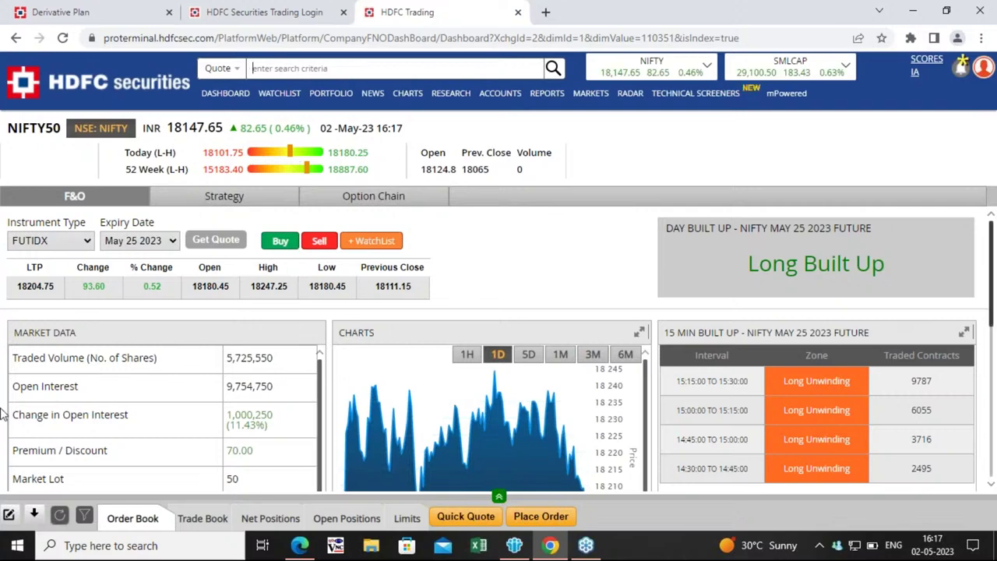
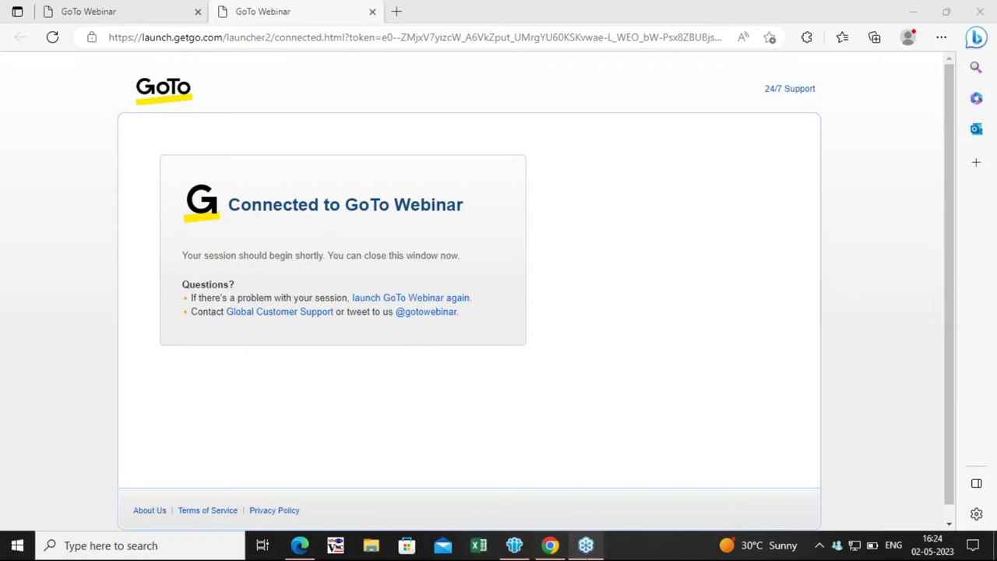
Step: Switch from the GoTo Webinar page to the HDFC Trading watchlist window in Chrome
{"action": "mouse_move", "coordinate": [586, 545]}
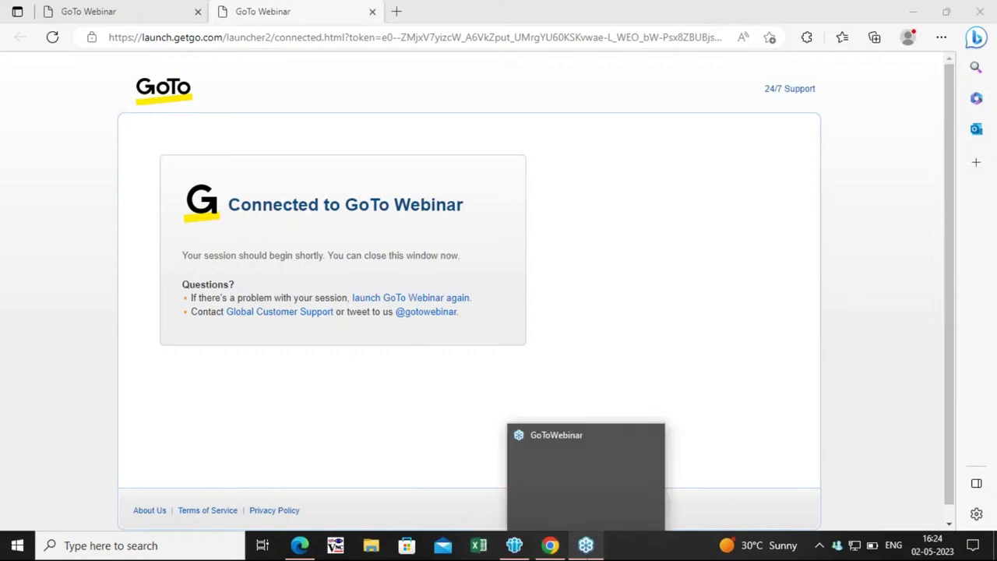
{"action": "left_click", "coordinate": [550, 546]}
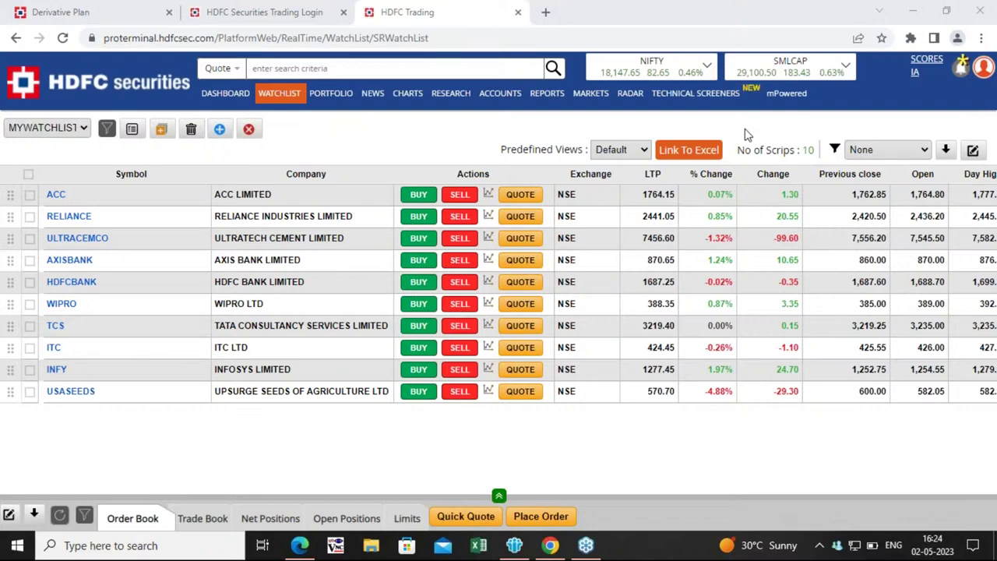
Step: Search 'nifty' in the Quote box and open the NSE NIFTY50 F&O dashboard
{"action": "left_click", "coordinate": [347, 69]}
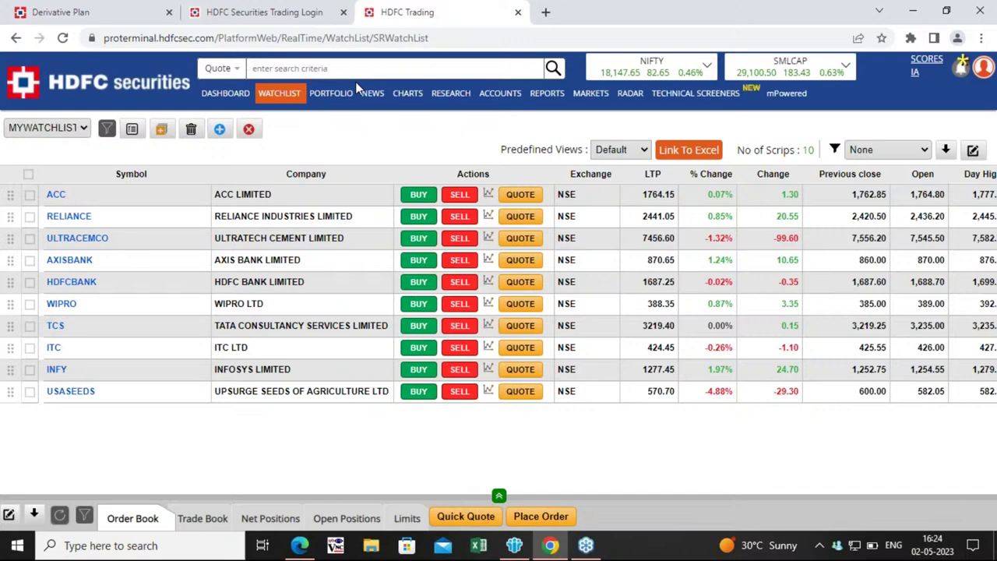
{"action": "type", "text": "nifty"}
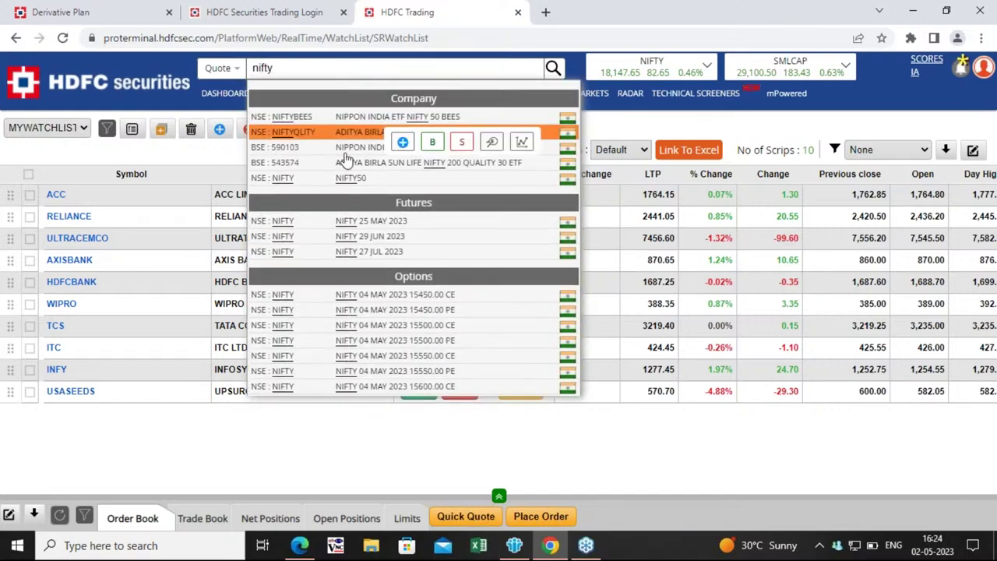
{"action": "left_click", "coordinate": [335, 179]}
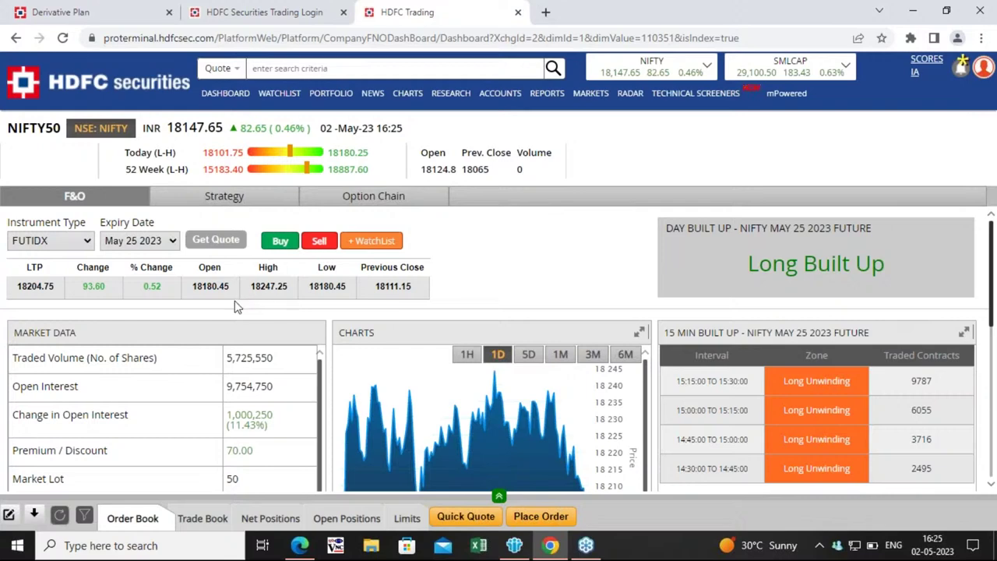
{"action": "scroll", "coordinate": [242, 358], "scroll_direction": "down", "scroll_amount": 1}
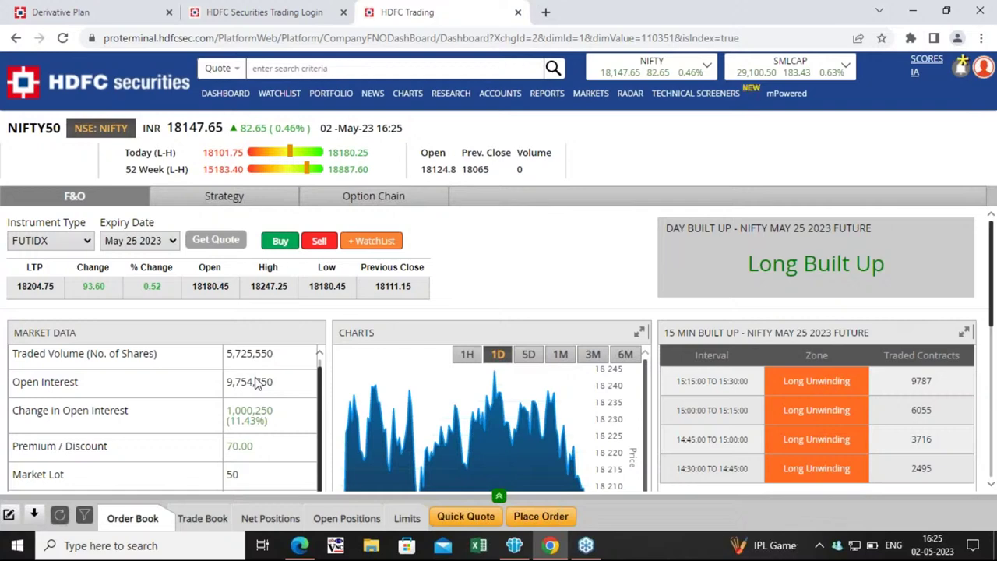
{"action": "scroll", "coordinate": [257, 382], "scroll_direction": "down", "scroll_amount": 3}
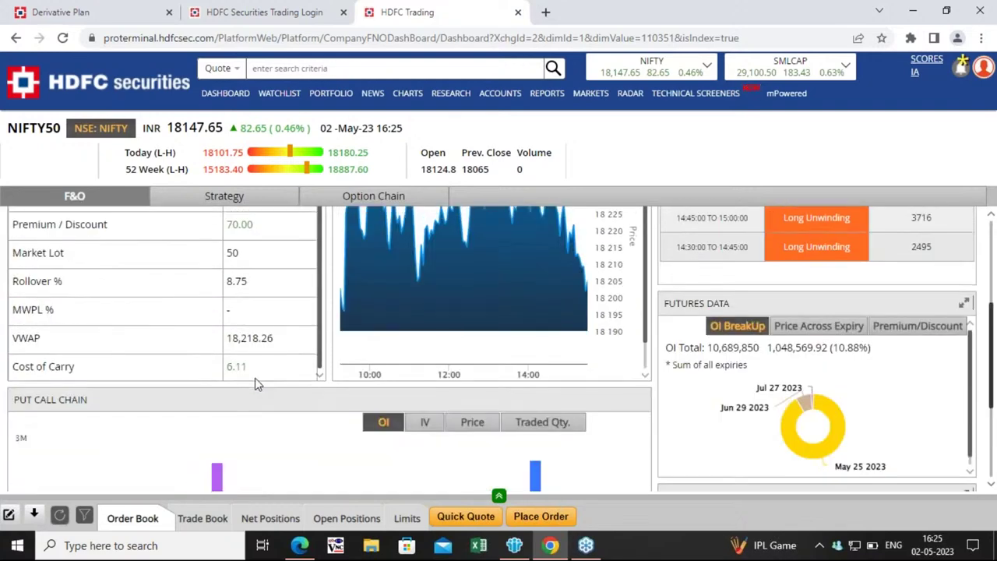
{"action": "scroll", "coordinate": [261, 389], "scroll_direction": "up", "scroll_amount": 2}
{"action": "scroll", "coordinate": [261, 393], "scroll_direction": "up", "scroll_amount": 1}
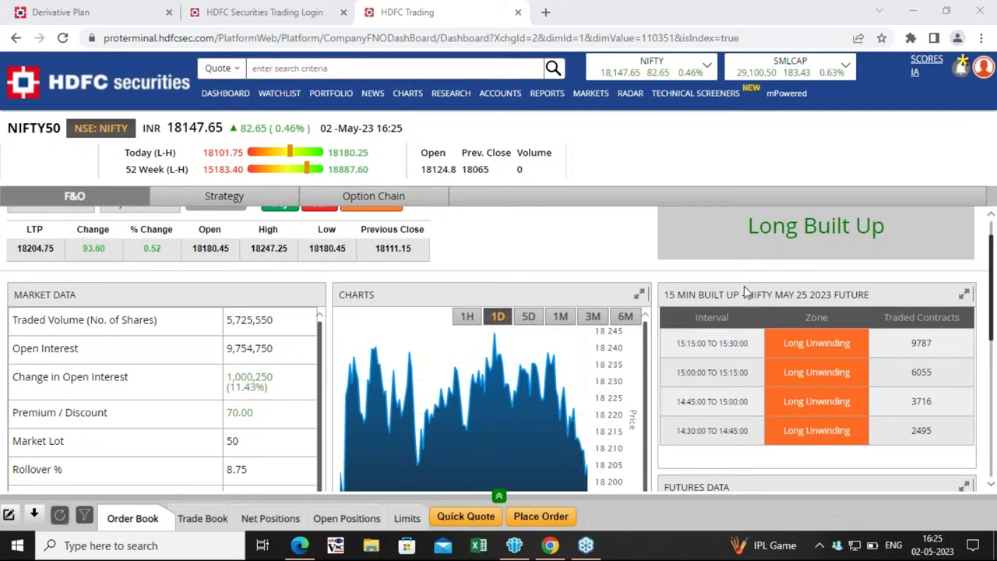
{"action": "scroll", "coordinate": [744, 286], "scroll_direction": "down", "scroll_amount": 3}
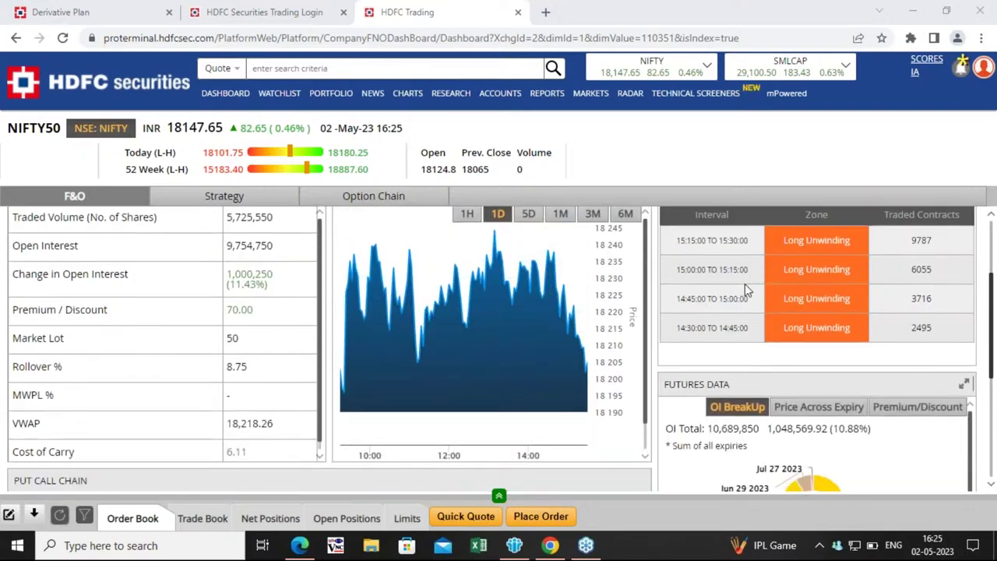
{"action": "scroll", "coordinate": [746, 287], "scroll_direction": "up", "scroll_amount": 3}
{"action": "scroll", "coordinate": [751, 289], "scroll_direction": "up", "scroll_amount": 1}
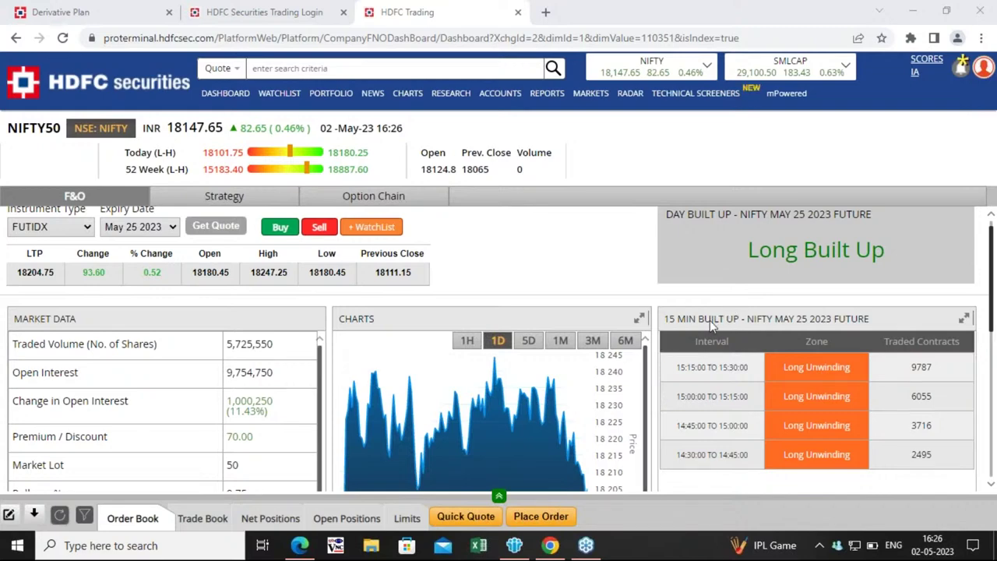
Step: Expand the 15 MIN BUILT UP panel and scroll through its interval table for the May 25 future
{"action": "left_click", "coordinate": [964, 320]}
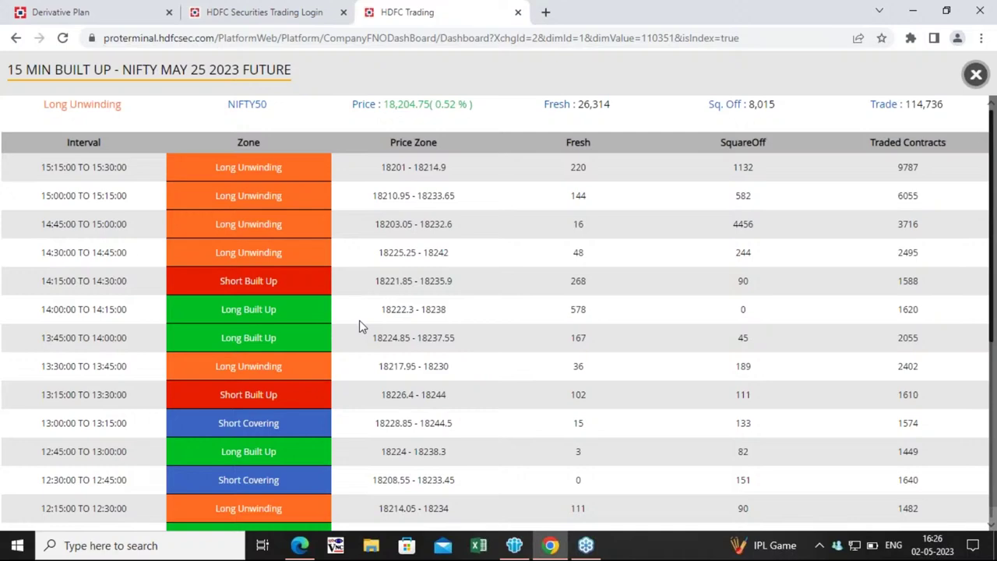
{"action": "scroll", "coordinate": [145, 399], "scroll_direction": "down", "scroll_amount": 3}
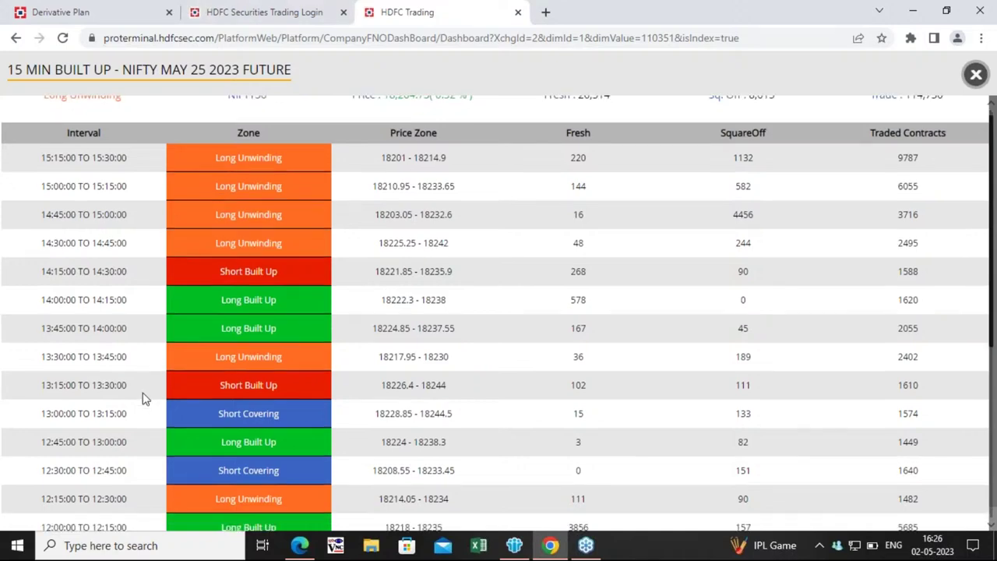
{"action": "scroll", "coordinate": [150, 448], "scroll_direction": "up", "scroll_amount": 3}
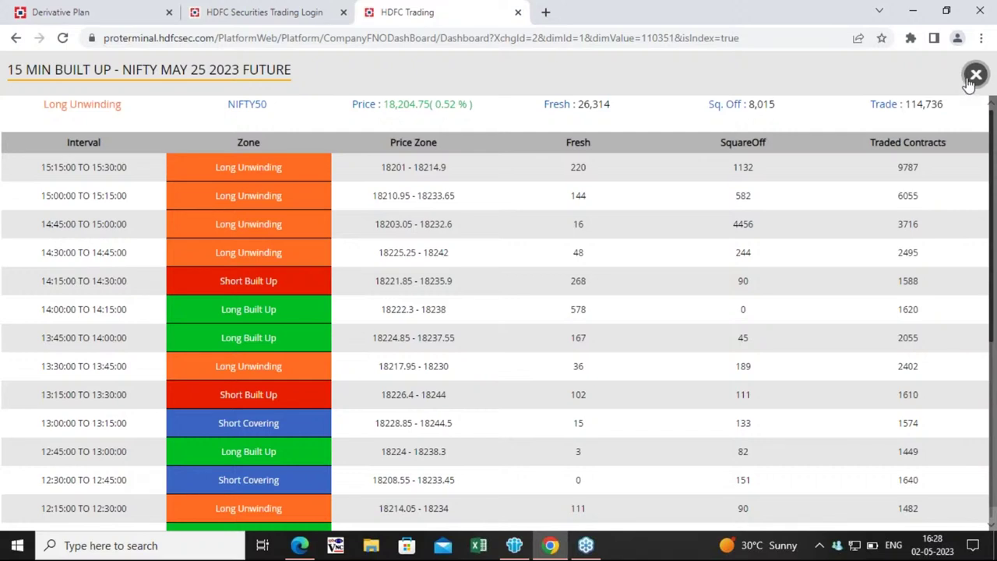
Step: Close the expanded build-up table and dismiss the accidentally opened Chrome profile menu
{"action": "left_click", "coordinate": [972, 80]}
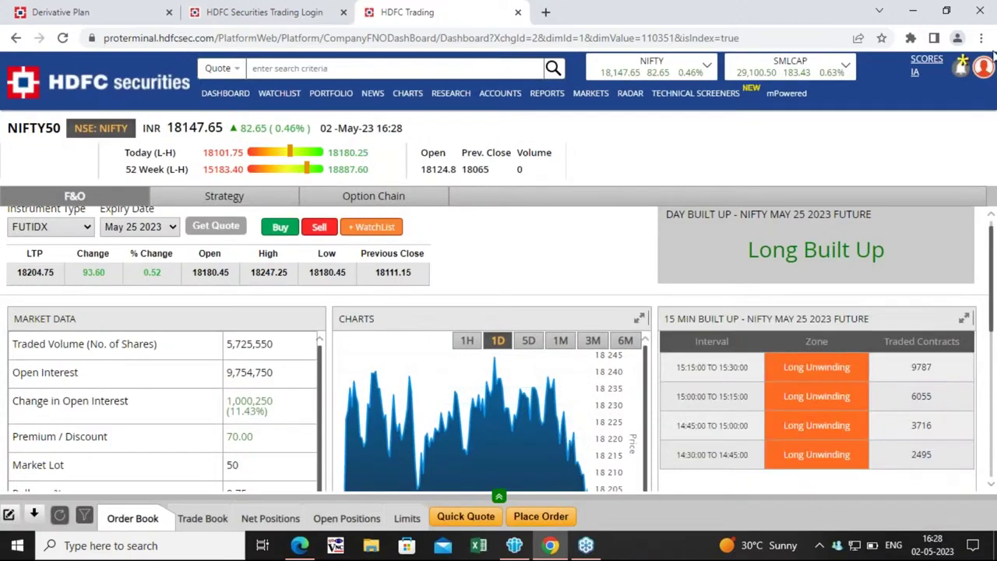
{"action": "left_click", "coordinate": [957, 38]}
{"action": "left_click", "coordinate": [746, 172]}
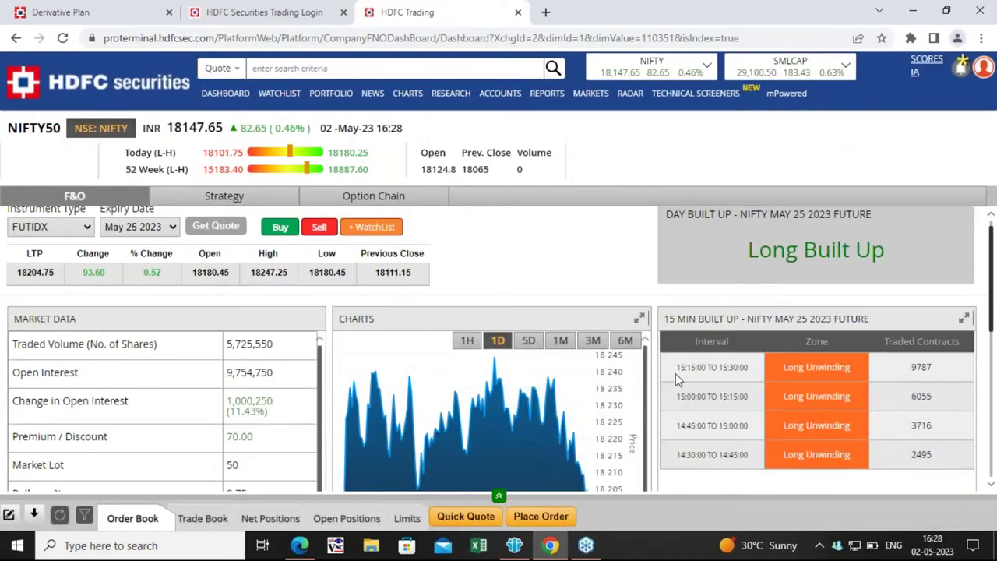
Step: Scroll down to the Put Call Chain open-interest chart covering strikes 17800–18500
{"action": "scroll", "coordinate": [677, 373], "scroll_direction": "down", "scroll_amount": 1}
{"action": "scroll", "coordinate": [677, 373], "scroll_direction": "down", "scroll_amount": 3}
{"action": "scroll", "coordinate": [688, 350], "scroll_direction": "up", "scroll_amount": 2}
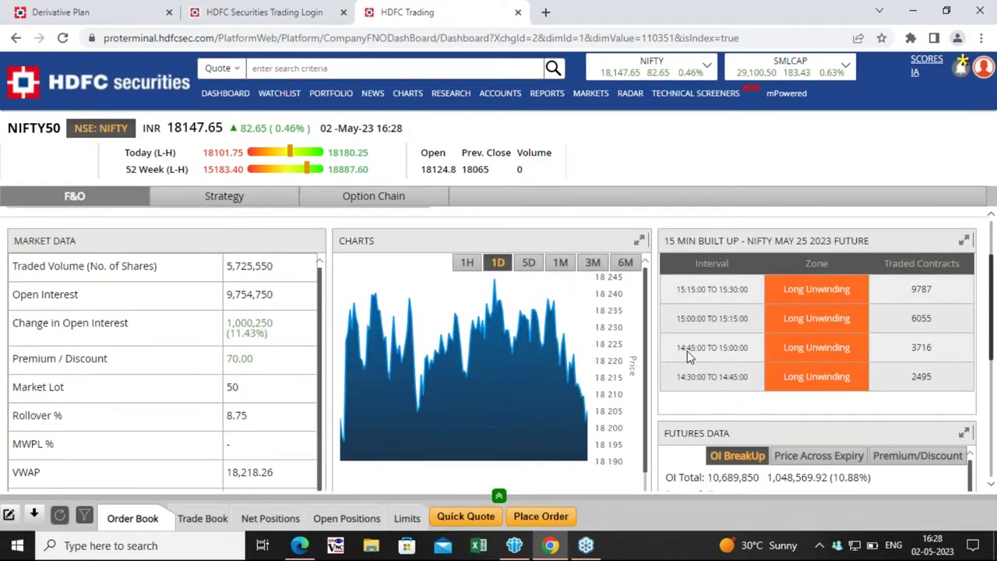
{"action": "scroll", "coordinate": [690, 352], "scroll_direction": "down", "scroll_amount": 3}
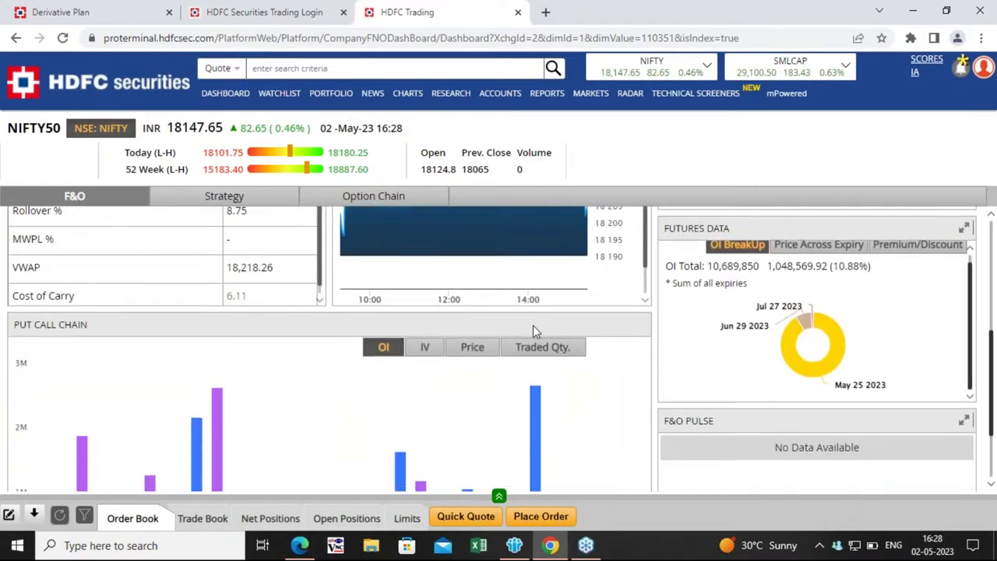
{"action": "scroll", "coordinate": [533, 325], "scroll_direction": "down", "scroll_amount": 2}
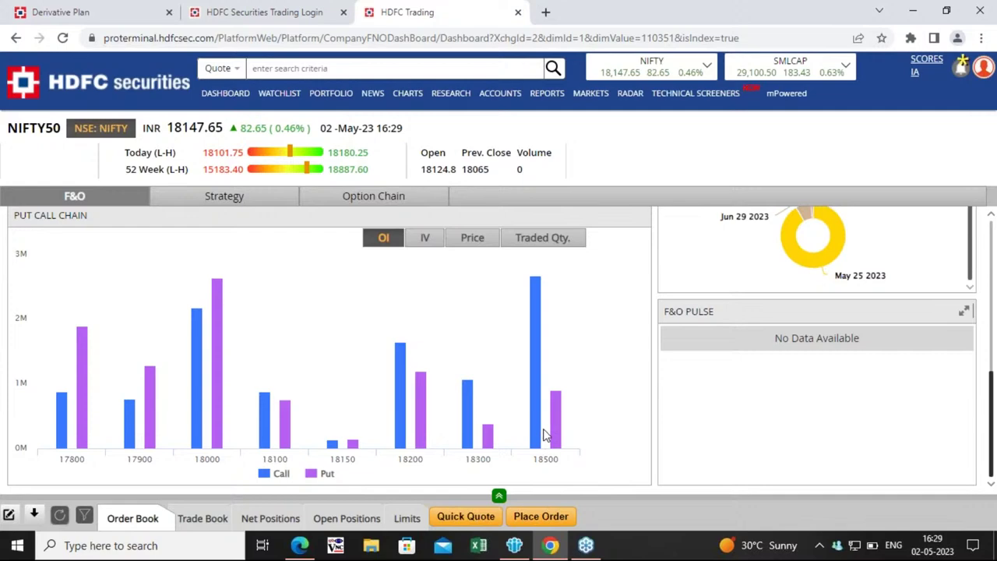
Step: Switch the Put Call Chain chart from IV and Price to Traded Qty. per strike
{"action": "mouse_move", "coordinate": [540, 440]}
{"action": "mouse_move", "coordinate": [312, 413]}
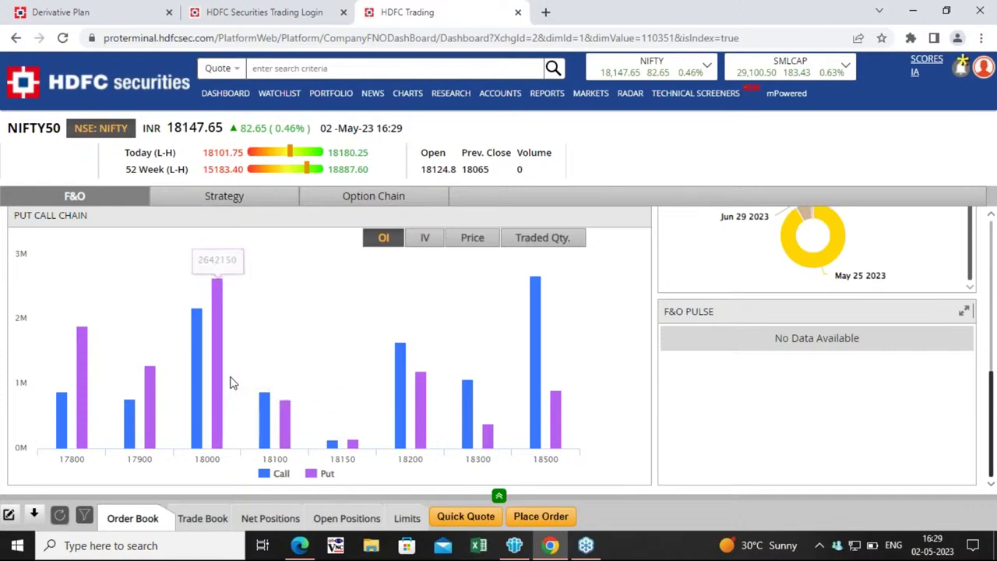
{"action": "mouse_move", "coordinate": [218, 317]}
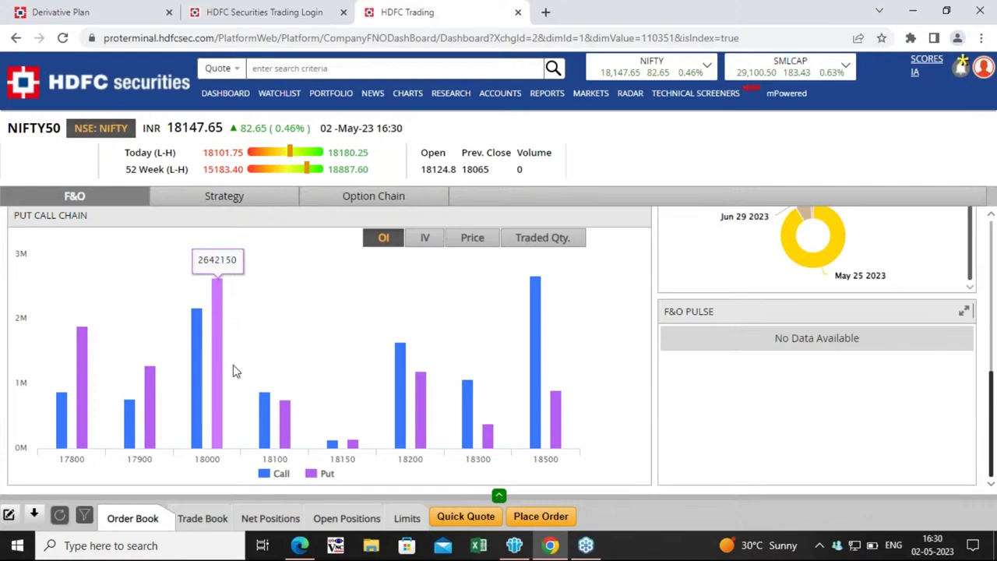
{"action": "left_click", "coordinate": [438, 242]}
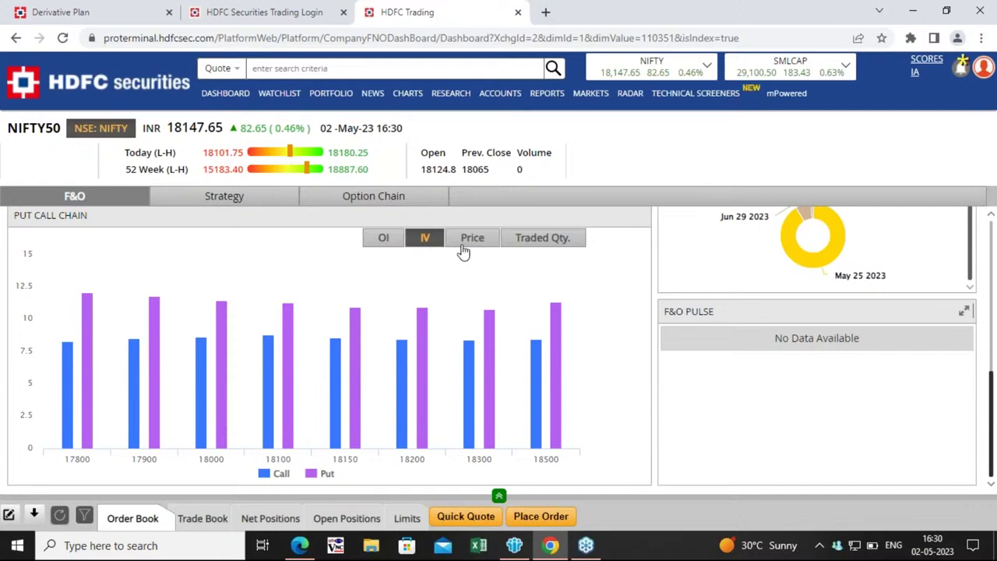
{"action": "left_click", "coordinate": [465, 251]}
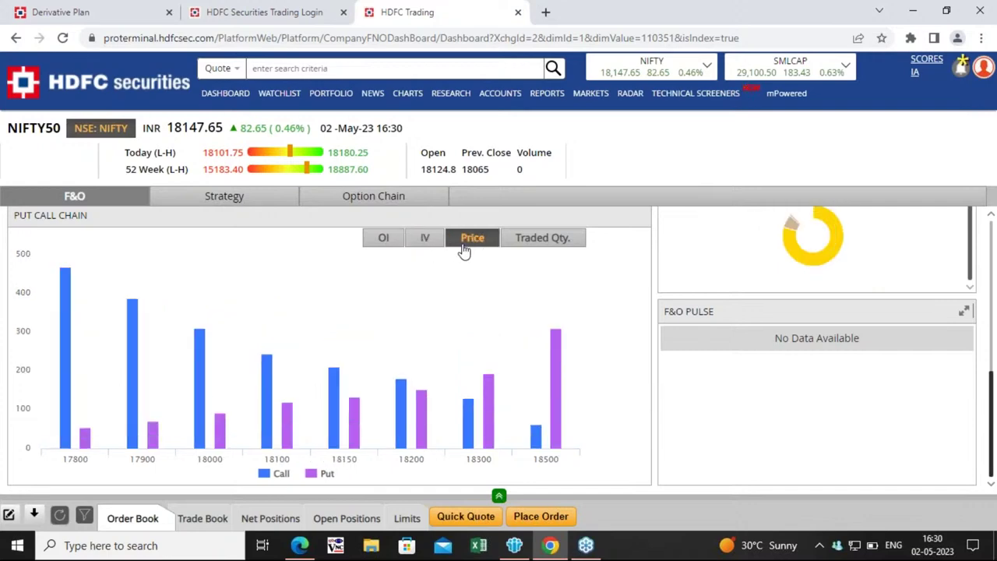
{"action": "left_click", "coordinate": [558, 241]}
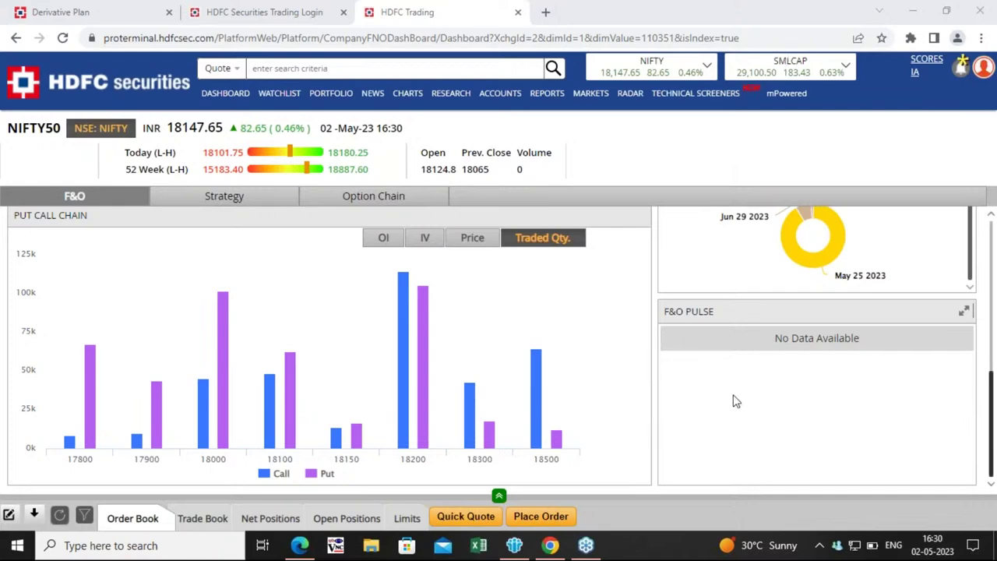
Step: Show futures Premium/Discount by expiry: 70.00 for May, 122.20 June, 196.20 July 2023
{"action": "scroll", "coordinate": [733, 400], "scroll_direction": "up", "scroll_amount": 1}
{"action": "scroll", "coordinate": [735, 400], "scroll_direction": "up", "scroll_amount": 3}
{"action": "scroll", "coordinate": [735, 400], "scroll_direction": "up", "scroll_amount": 2}
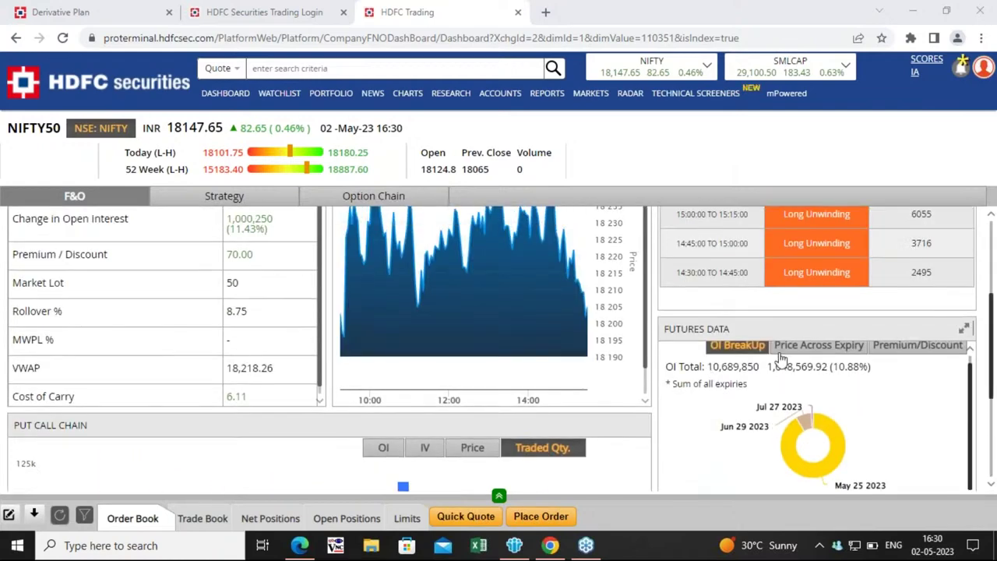
{"action": "left_click", "coordinate": [827, 350]}
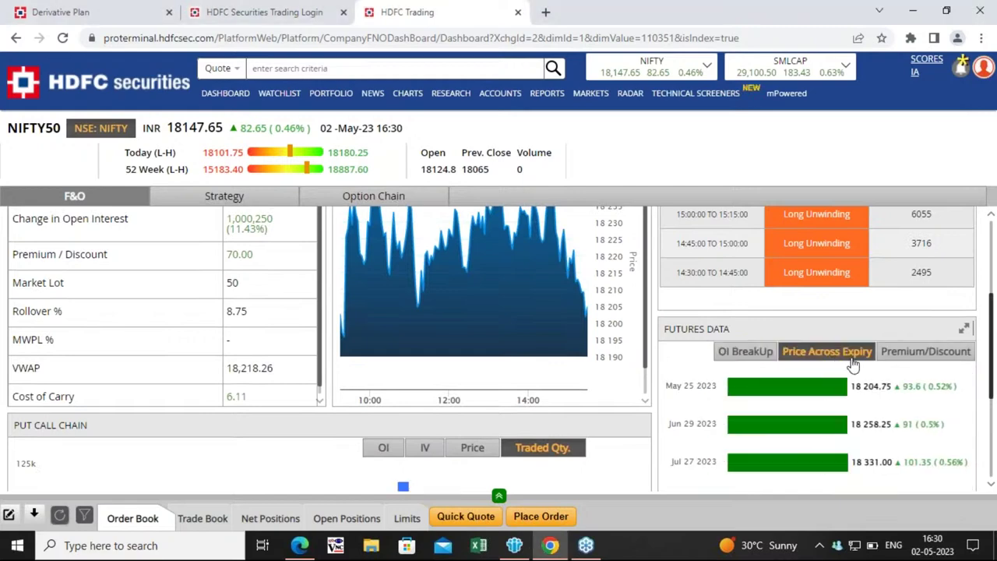
{"action": "left_click", "coordinate": [935, 363]}
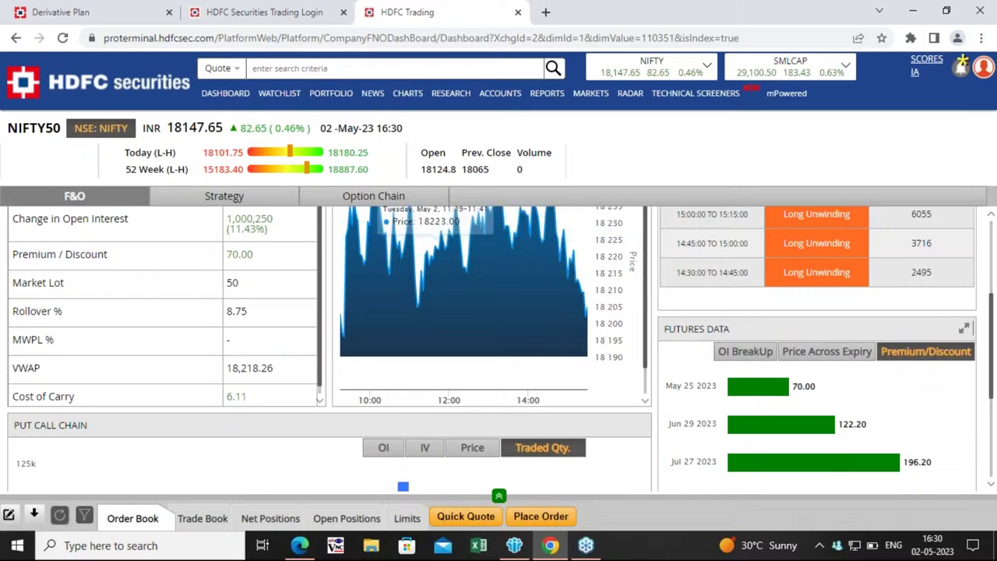
Step: Open the Strategy tab on the NIFTY50 F&O dashboard
{"action": "left_click", "coordinate": [204, 201]}
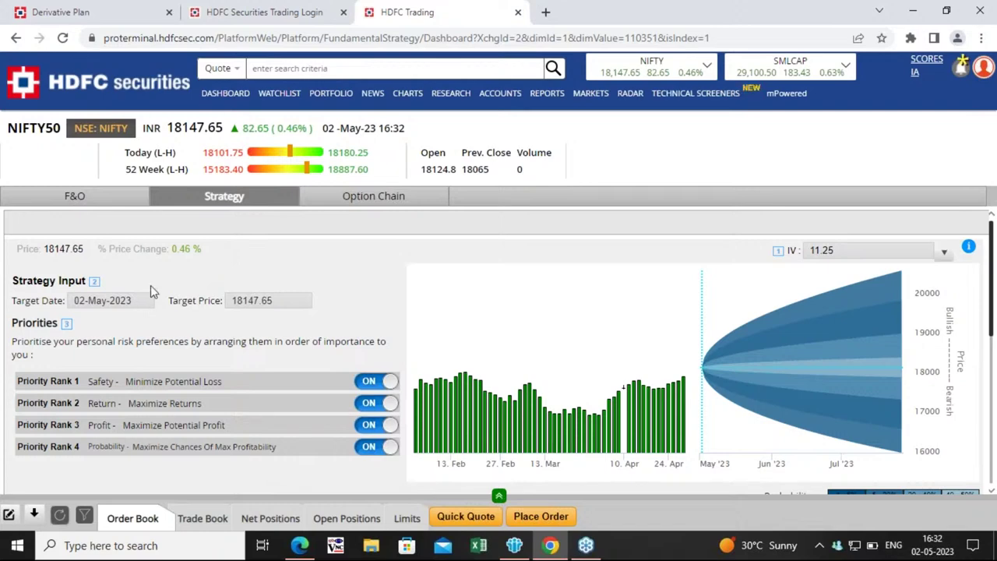
Step: Pick 25 May 2023 as the strategy target date in the date picker
{"action": "left_click", "coordinate": [140, 304]}
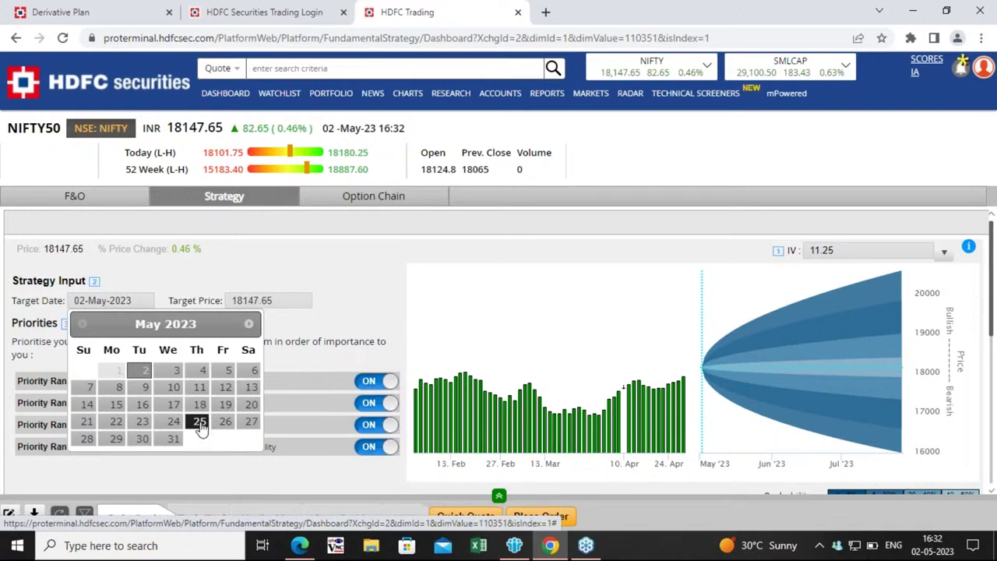
{"action": "left_click", "coordinate": [200, 422]}
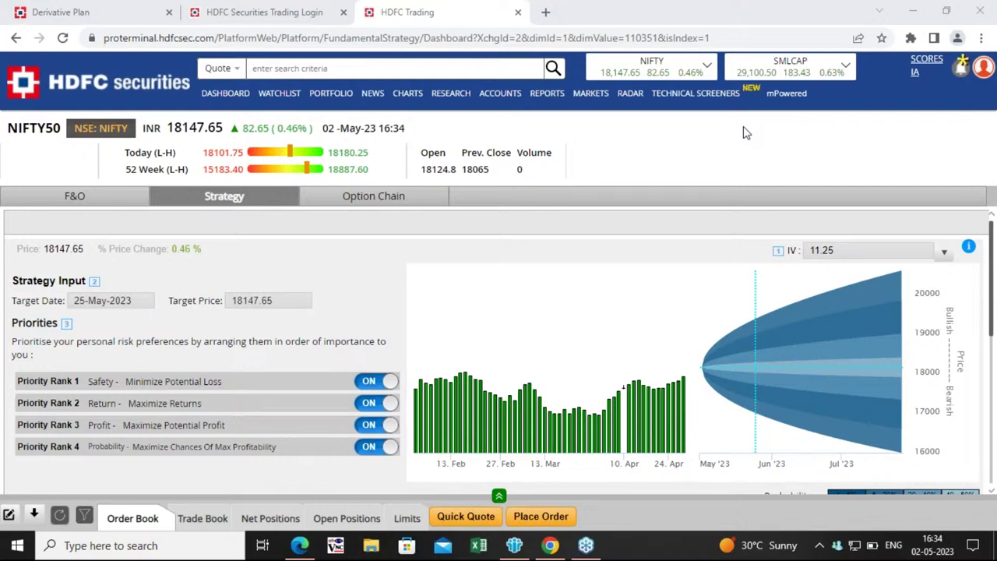
Step: Keep target date 25 May, enter target price 17900, and drag Return above Safety to rank 1
{"action": "left_click", "coordinate": [111, 304]}
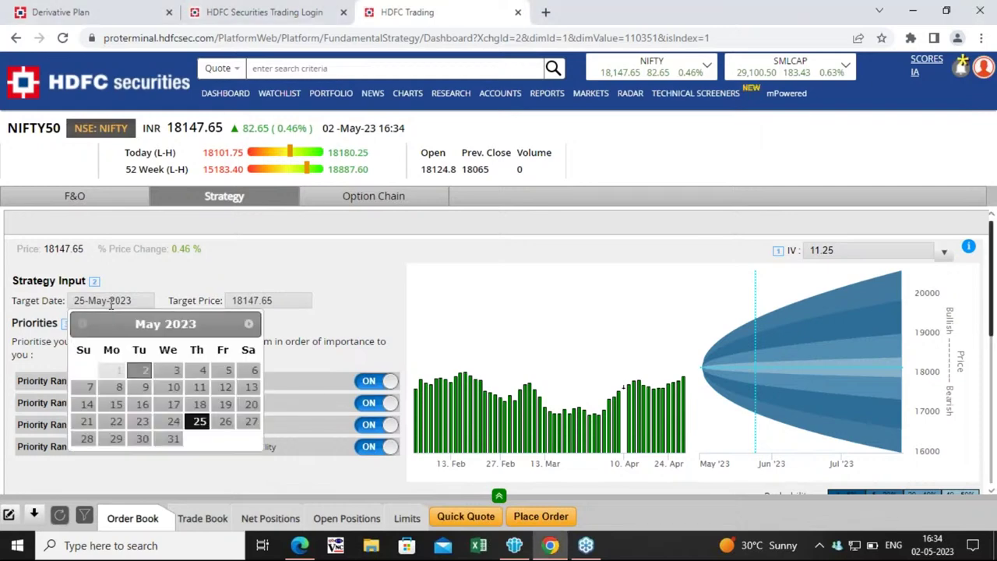
{"action": "left_click", "coordinate": [200, 421]}
{"action": "left_click", "coordinate": [233, 302]}
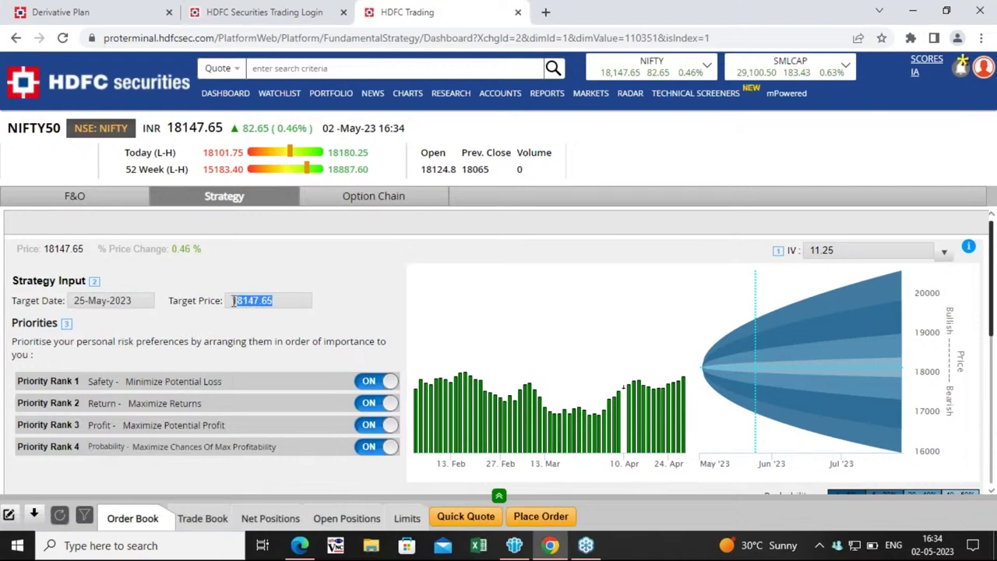
{"action": "type", "text": "17"}
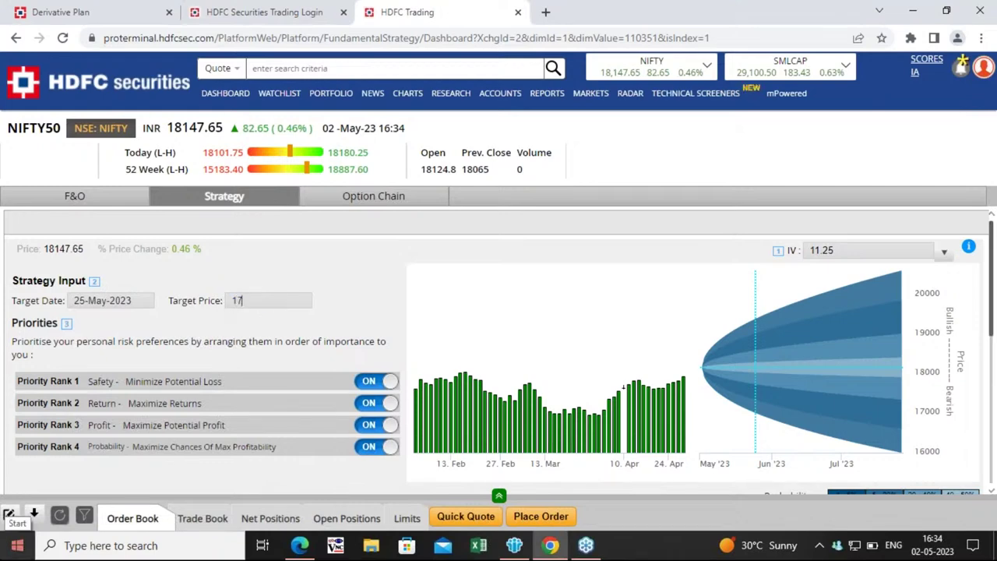
{"action": "type", "text": "900"}
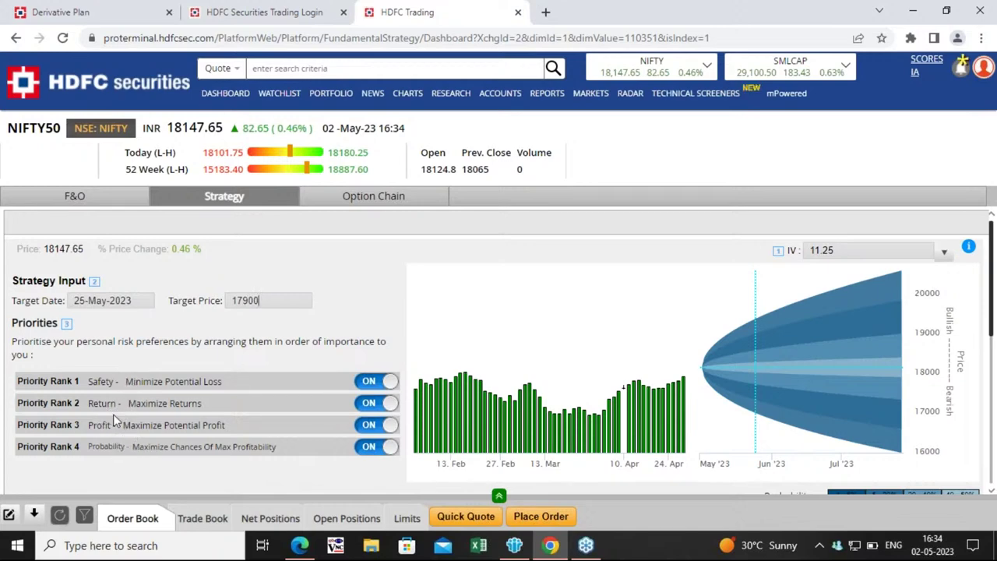
{"action": "mouse_move", "coordinate": [115, 404]}
{"action": "left_mouse_down"}
{"action": "mouse_move", "coordinate": [156, 395]}
{"action": "mouse_move", "coordinate": [158, 381]}
{"action": "left_mouse_up"}
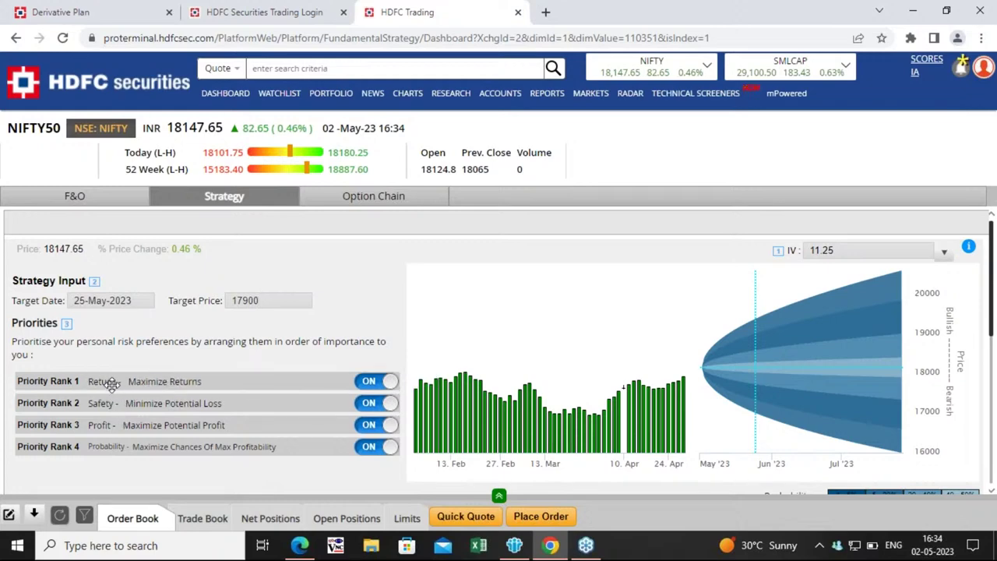
{"action": "mouse_move", "coordinate": [112, 384]}
{"action": "left_mouse_down"}
{"action": "mouse_move", "coordinate": [109, 399]}
{"action": "mouse_move", "coordinate": [161, 381]}
{"action": "left_mouse_up"}
Step: Generate strategies, yielding a Short Double Vertical Spread with 2657.5 maximum profit
{"action": "scroll", "coordinate": [142, 465], "scroll_direction": "down", "scroll_amount": 3}
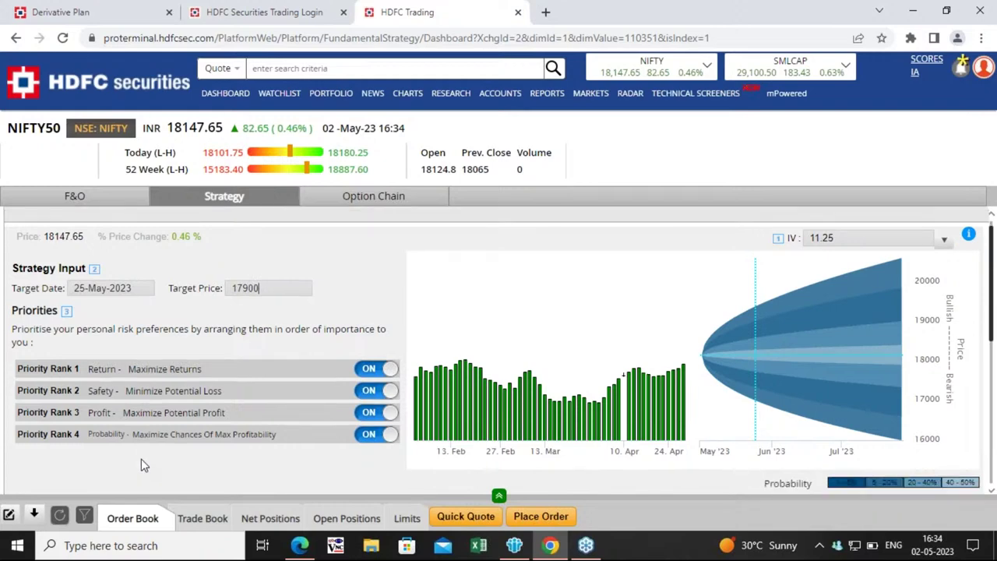
{"action": "scroll", "coordinate": [143, 466], "scroll_direction": "up", "scroll_amount": 3}
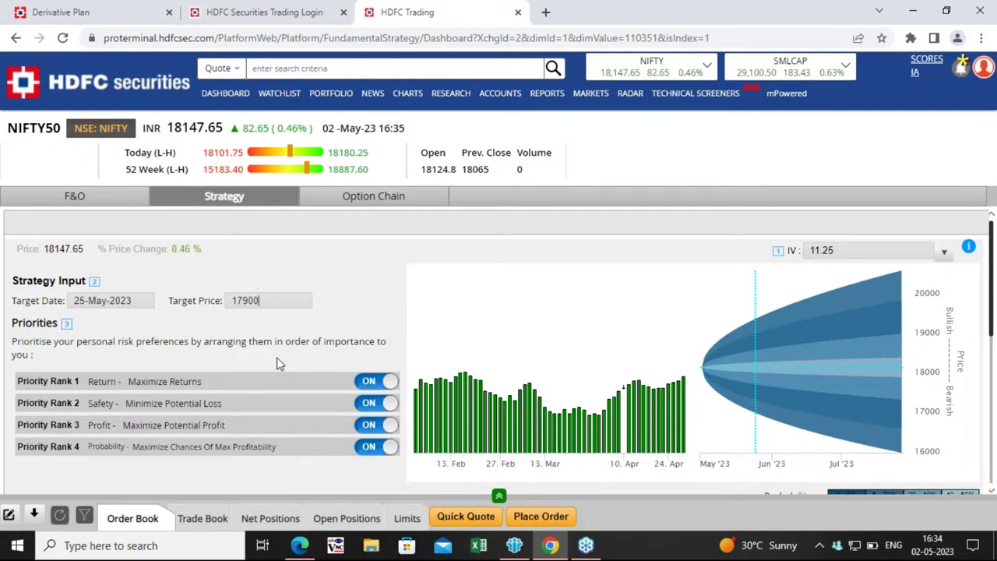
{"action": "scroll", "coordinate": [274, 360], "scroll_direction": "down", "scroll_amount": 2}
{"action": "scroll", "coordinate": [71, 421], "scroll_direction": "down", "scroll_amount": 2}
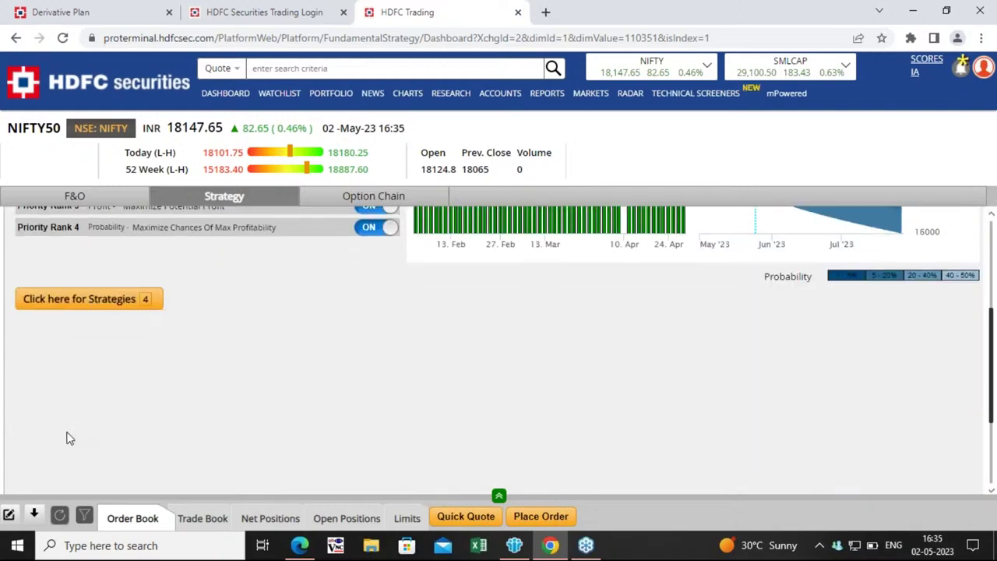
{"action": "left_click", "coordinate": [81, 309]}
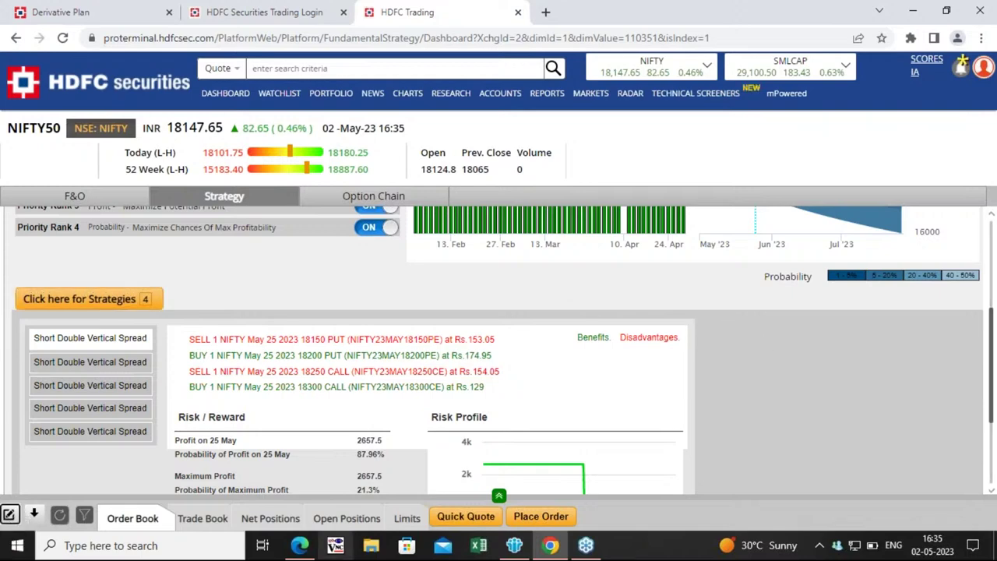
Step: Compare the first and second Short Double Vertical Spread suggestions and scroll through their details
{"action": "left_click", "coordinate": [107, 361]}
{"action": "left_click", "coordinate": [90, 338]}
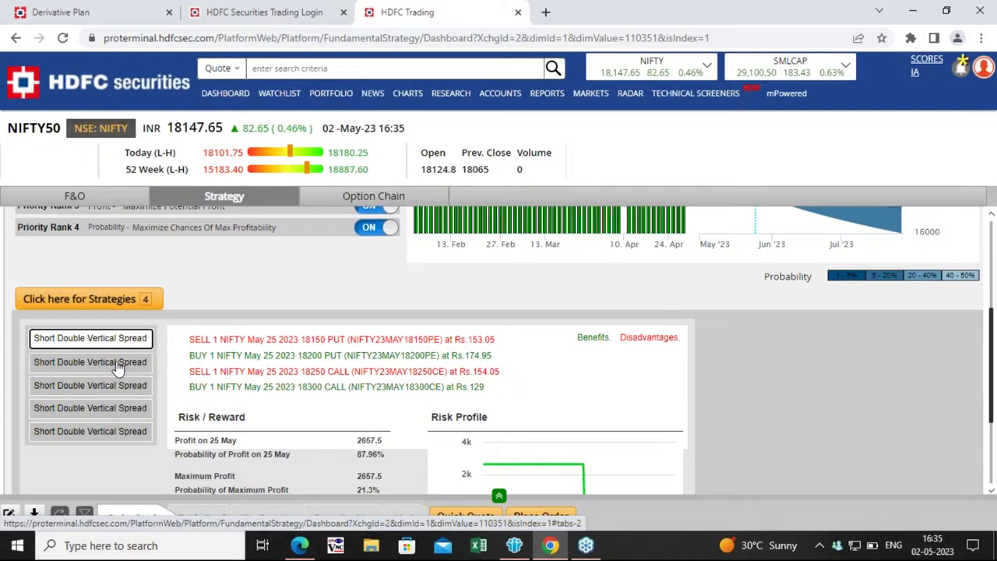
{"action": "scroll", "coordinate": [227, 441], "scroll_direction": "down", "scroll_amount": 2}
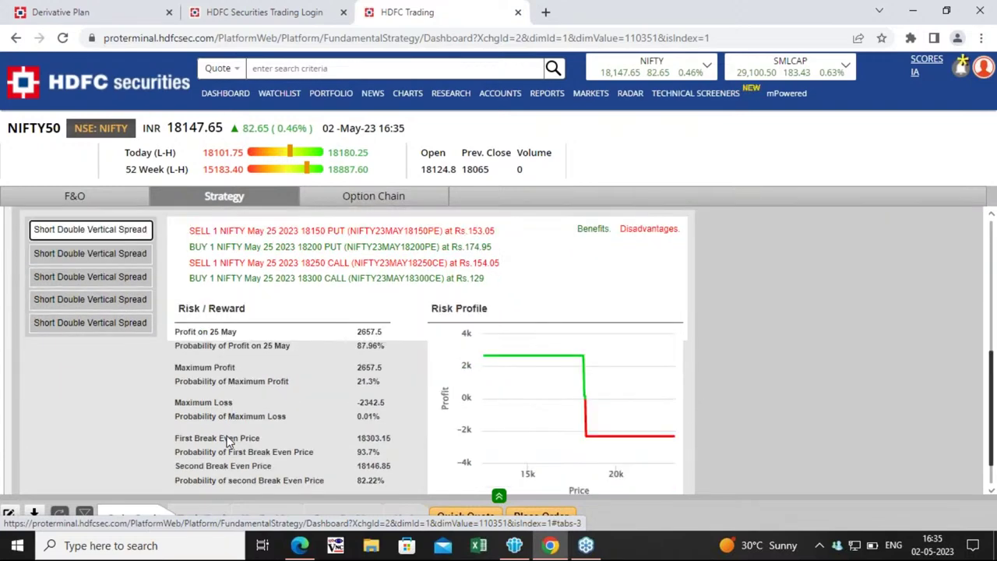
{"action": "scroll", "coordinate": [228, 441], "scroll_direction": "down", "scroll_amount": 1}
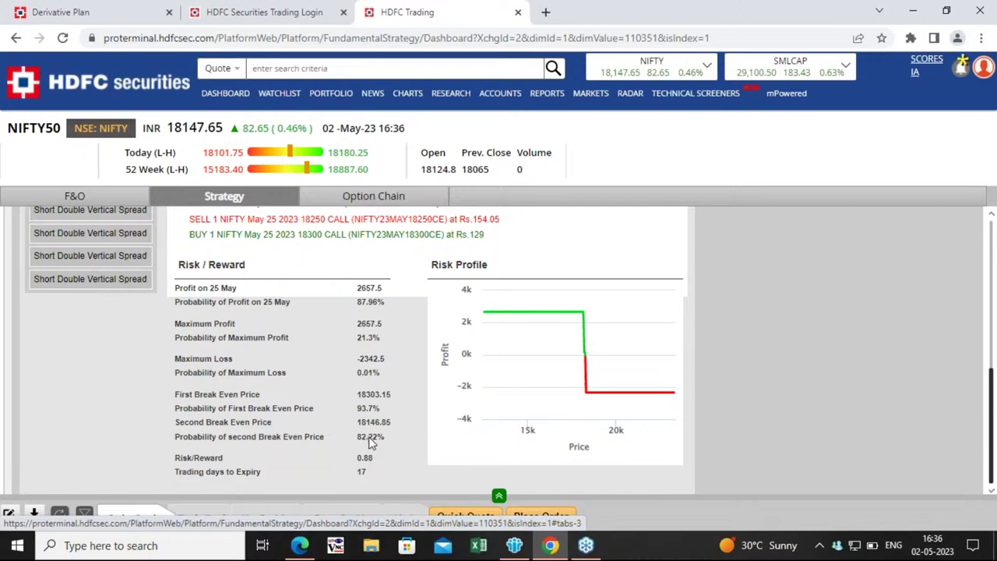
{"action": "scroll", "coordinate": [211, 423], "scroll_direction": "up", "scroll_amount": 1}
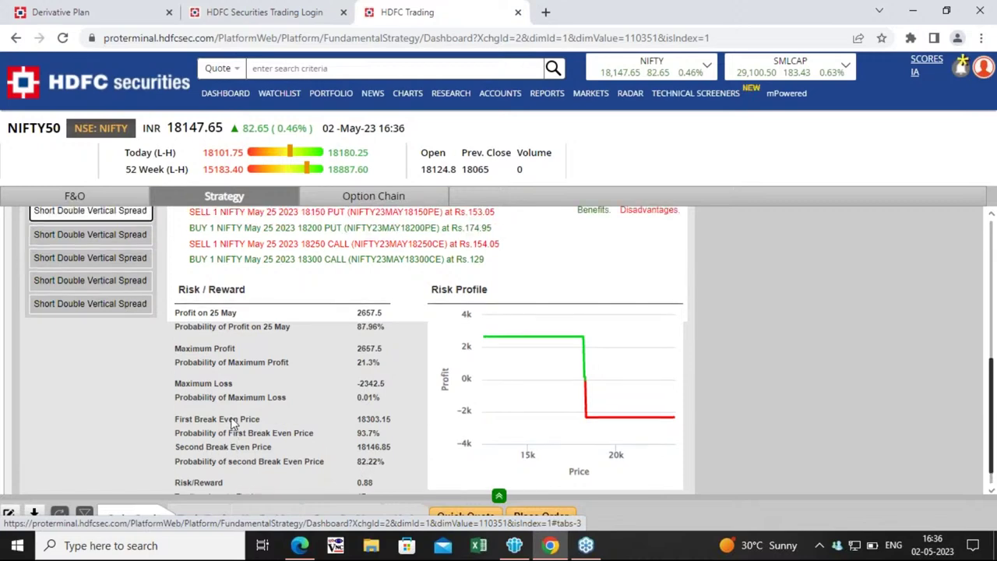
{"action": "scroll", "coordinate": [231, 423], "scroll_direction": "up", "scroll_amount": 2}
{"action": "scroll", "coordinate": [229, 426], "scroll_direction": "down", "scroll_amount": 1}
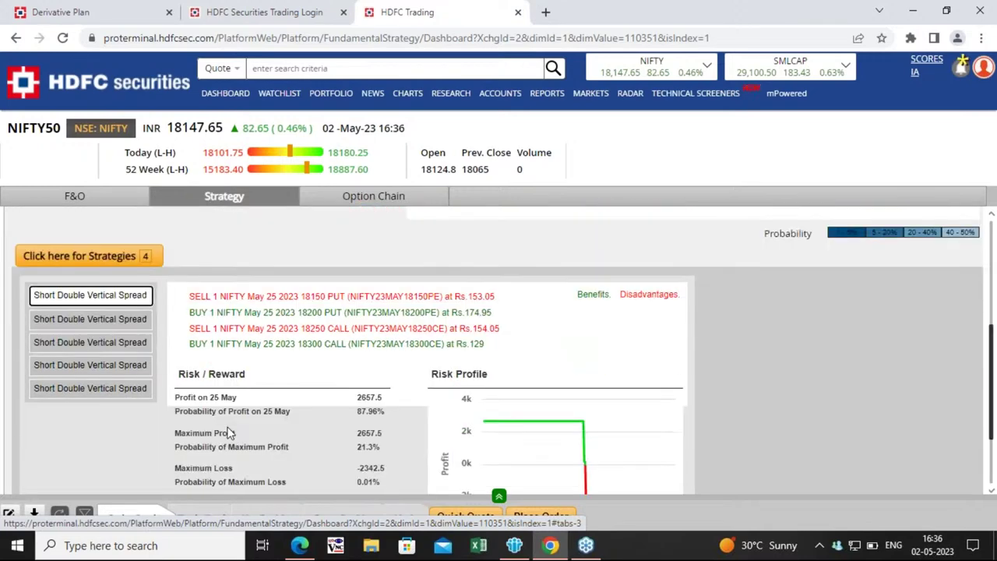
{"action": "scroll", "coordinate": [228, 433], "scroll_direction": "down", "scroll_amount": 2}
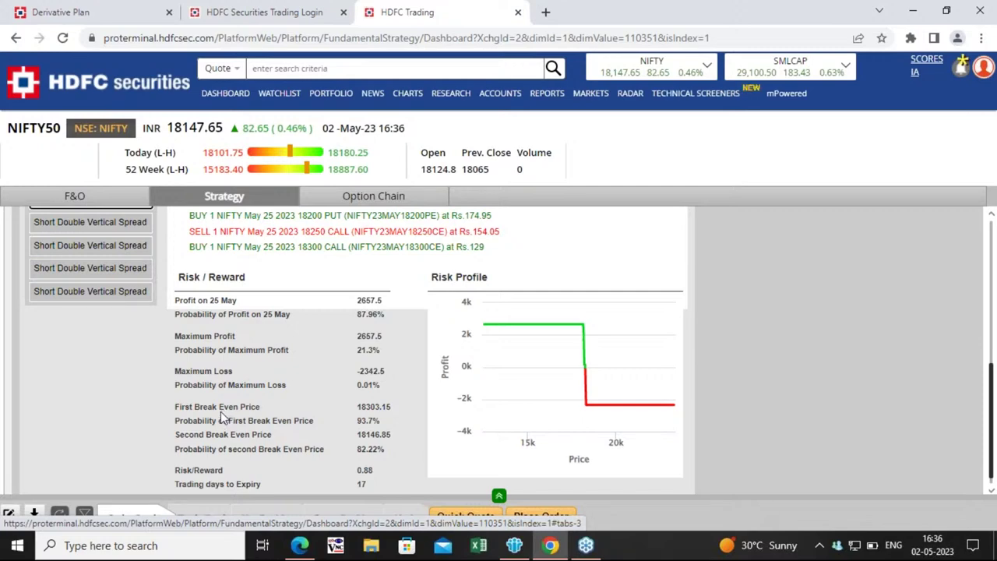
{"action": "scroll", "coordinate": [220, 419], "scroll_direction": "up", "scroll_amount": 3}
{"action": "scroll", "coordinate": [221, 419], "scroll_direction": "down", "scroll_amount": 2}
{"action": "scroll", "coordinate": [221, 413], "scroll_direction": "down", "scroll_amount": 1}
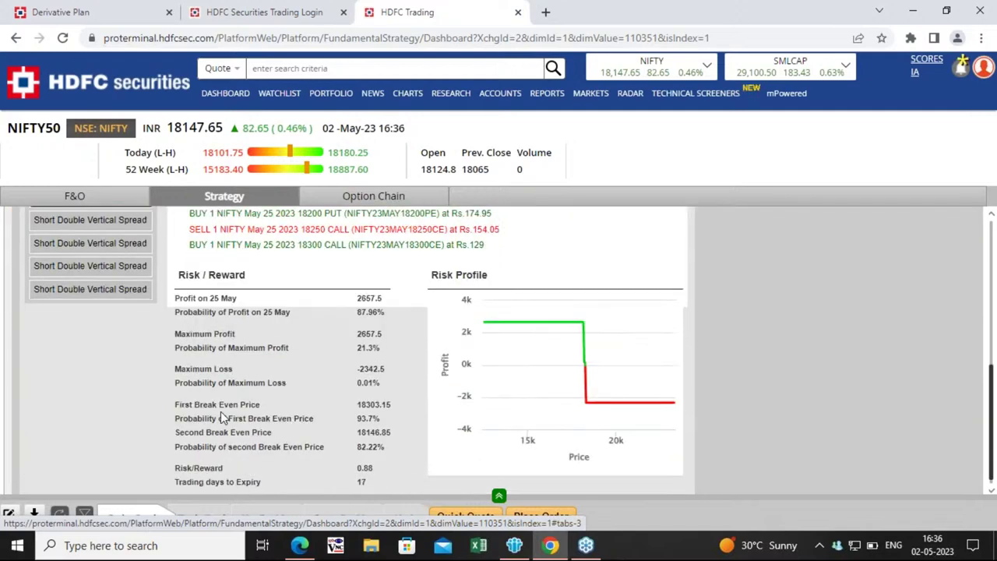
Step: Show the third Short Double Vertical Spread with its Risk/Reward table and Risk Profile chart
{"action": "left_click", "coordinate": [108, 265]}
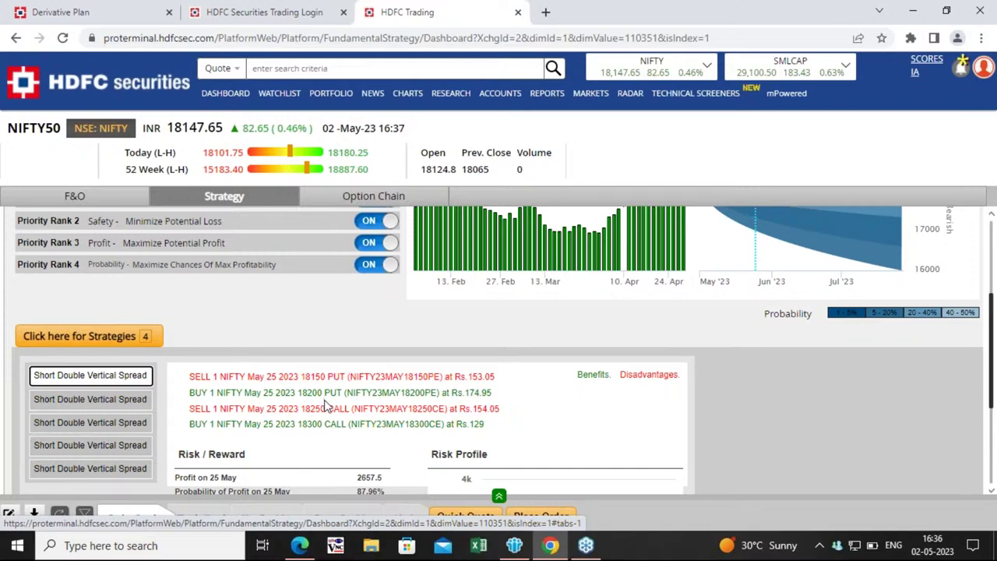
{"action": "scroll", "coordinate": [333, 423], "scroll_direction": "down", "scroll_amount": 1}
{"action": "scroll", "coordinate": [246, 404], "scroll_direction": "down", "scroll_amount": 3}
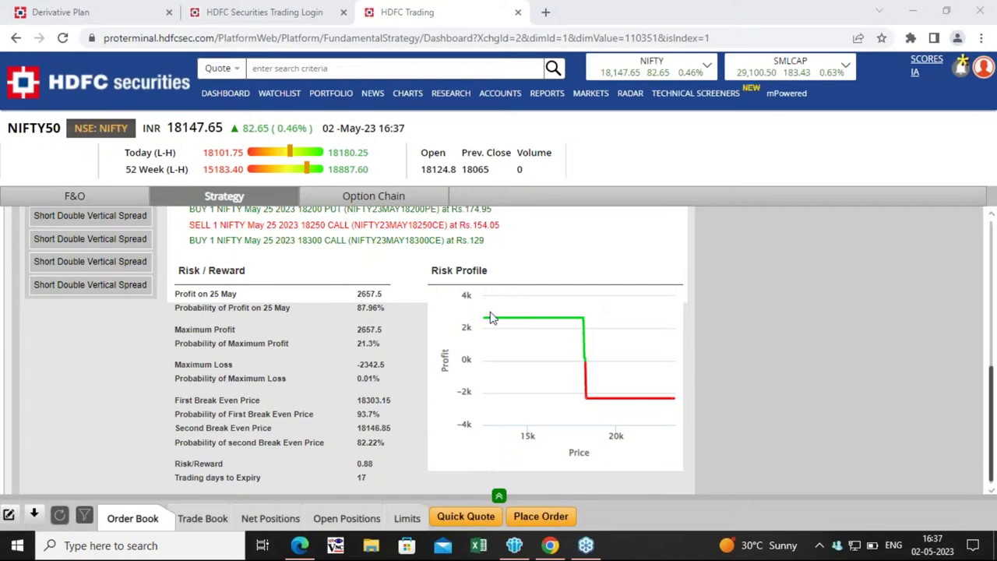
{"action": "scroll", "coordinate": [494, 374], "scroll_direction": "up", "scroll_amount": 1}
Step: Change the strategy target price to 18400
{"action": "scroll", "coordinate": [483, 343], "scroll_direction": "up", "scroll_amount": 3}
{"action": "scroll", "coordinate": [476, 332], "scroll_direction": "up", "scroll_amount": 2}
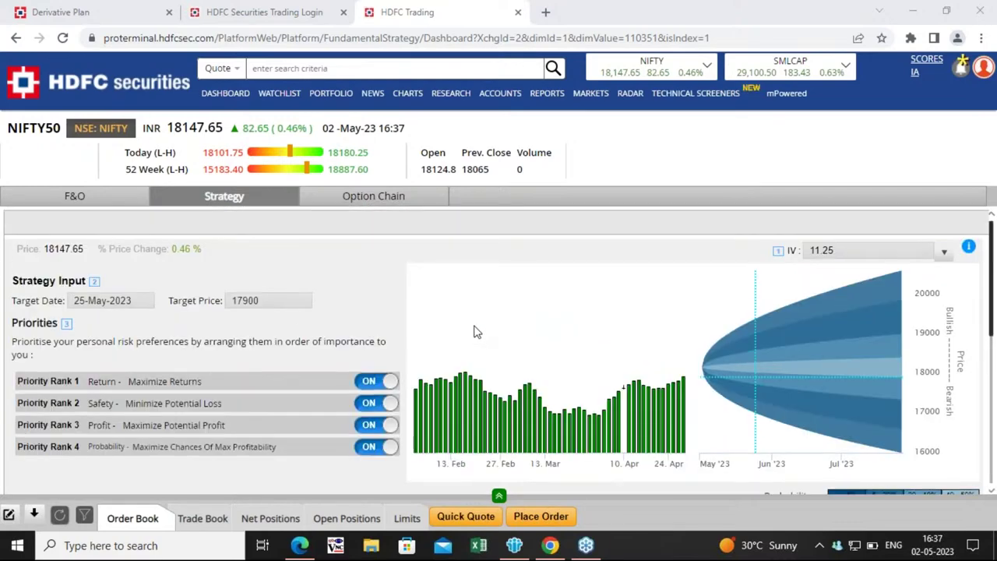
{"action": "left_click", "coordinate": [311, 301]}
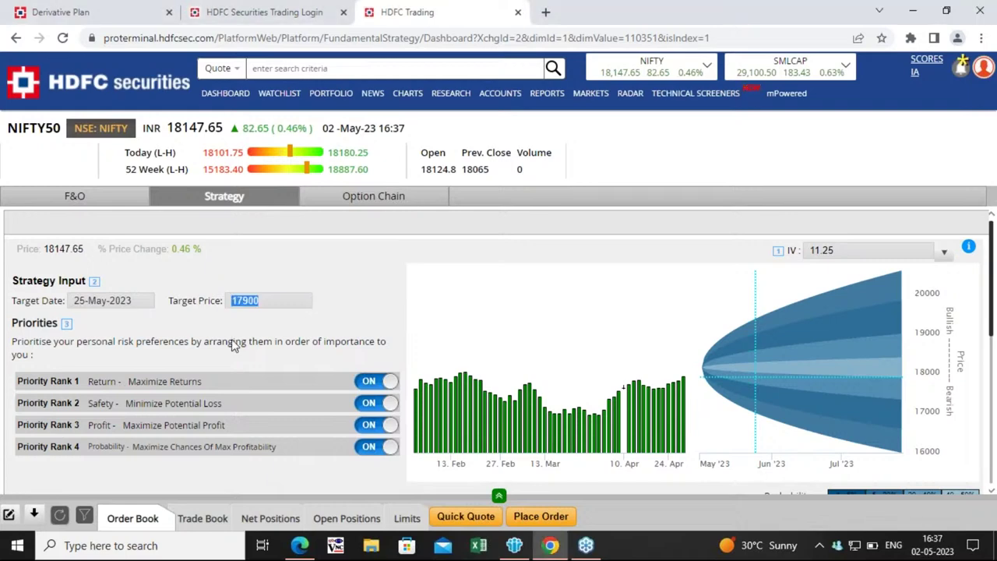
{"action": "type", "text": "18400"}
Step: Move Safety to priority rank 1 and regenerate the strategy suggestions
{"action": "left_click_drag", "start_coordinate": [166, 406], "coordinate": [221, 382]}
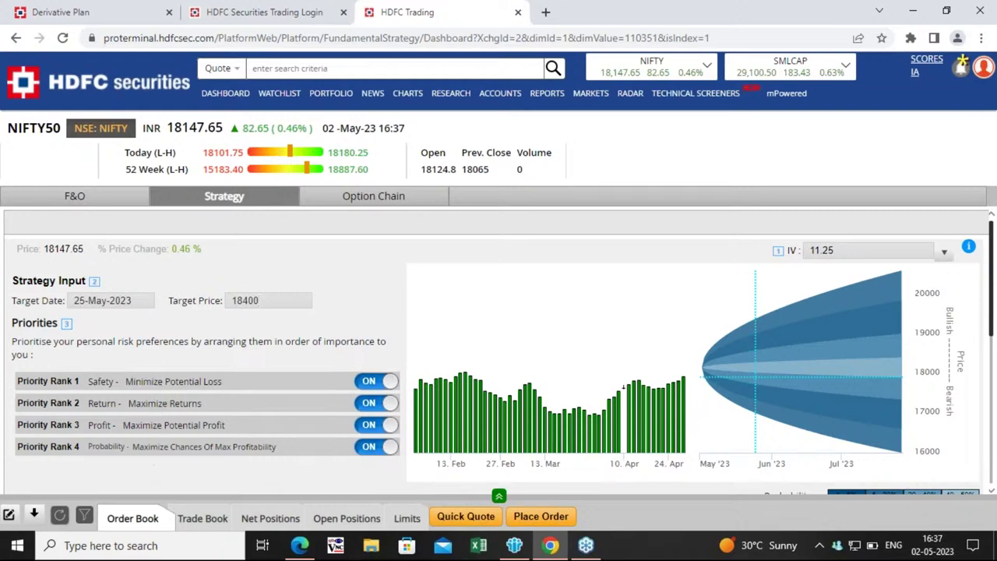
{"action": "scroll", "coordinate": [112, 337], "scroll_direction": "down", "scroll_amount": 1}
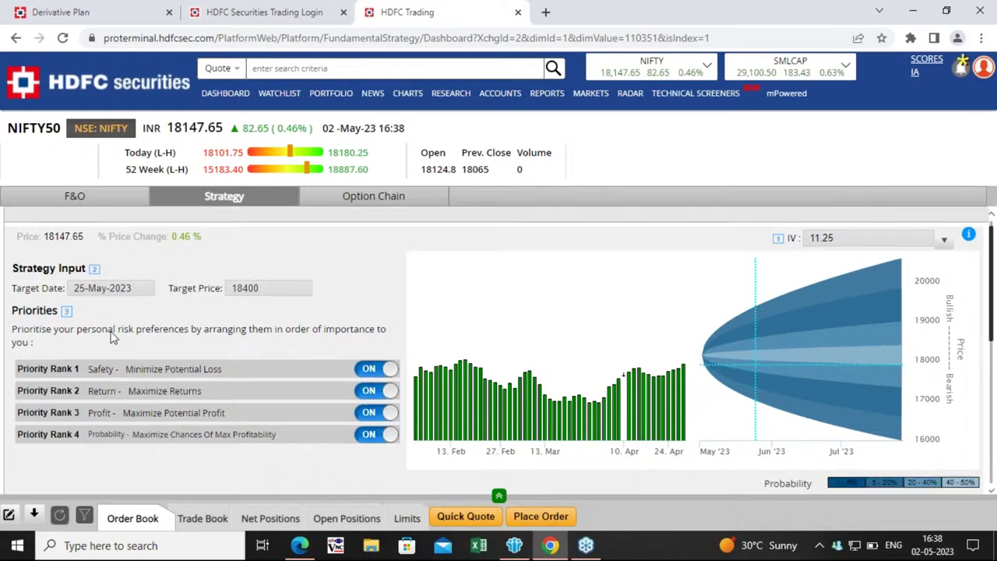
{"action": "scroll", "coordinate": [112, 336], "scroll_direction": "down", "scroll_amount": 5}
{"action": "left_click", "coordinate": [101, 313]}
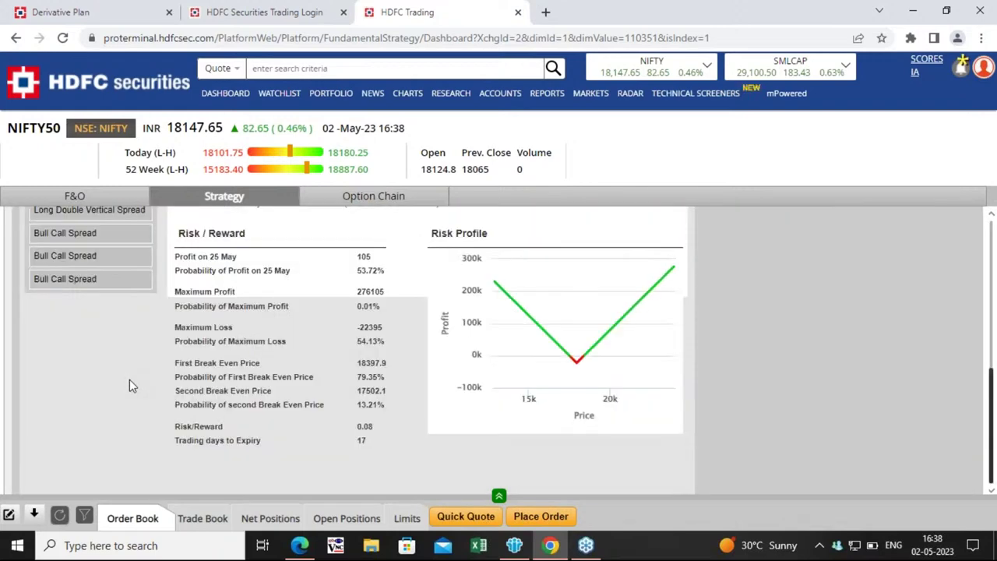
Step: Read the Long Straddle's 17950 call and put legs, Risk/Reward table and Risk Profile chart
{"action": "scroll", "coordinate": [129, 379], "scroll_direction": "up", "scroll_amount": 5}
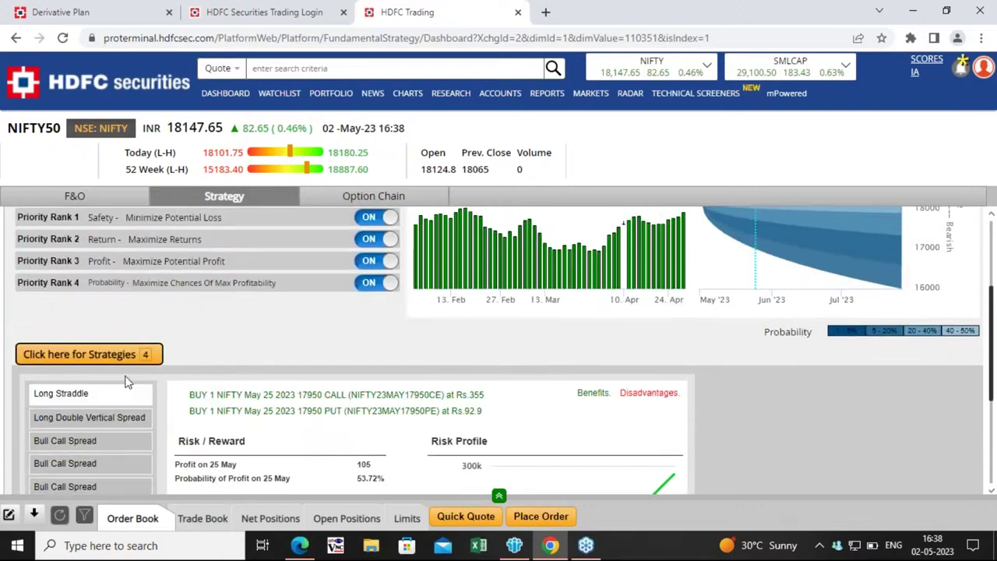
{"action": "scroll", "coordinate": [109, 387], "scroll_direction": "down", "scroll_amount": 5}
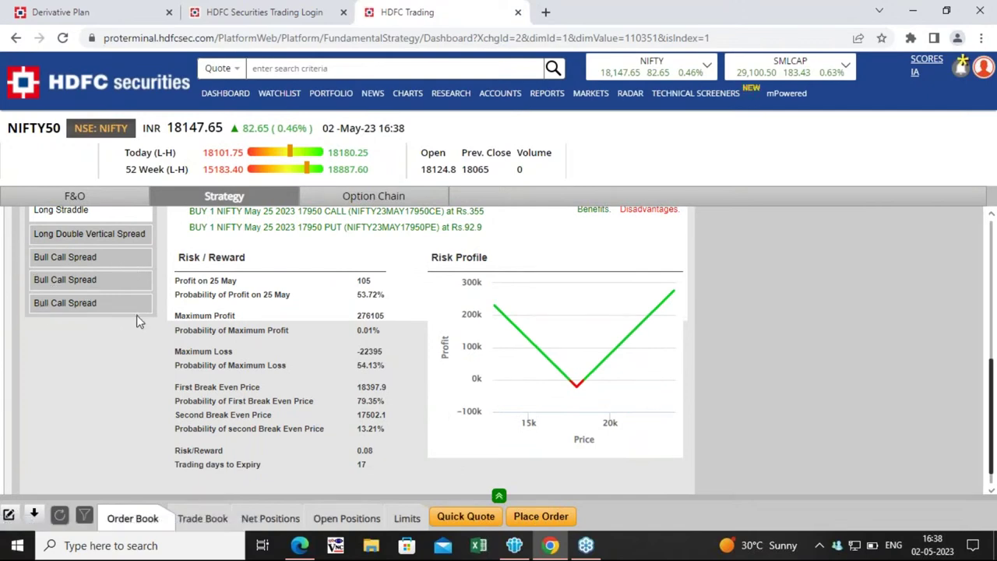
{"action": "scroll", "coordinate": [136, 315], "scroll_direction": "up", "scroll_amount": 3}
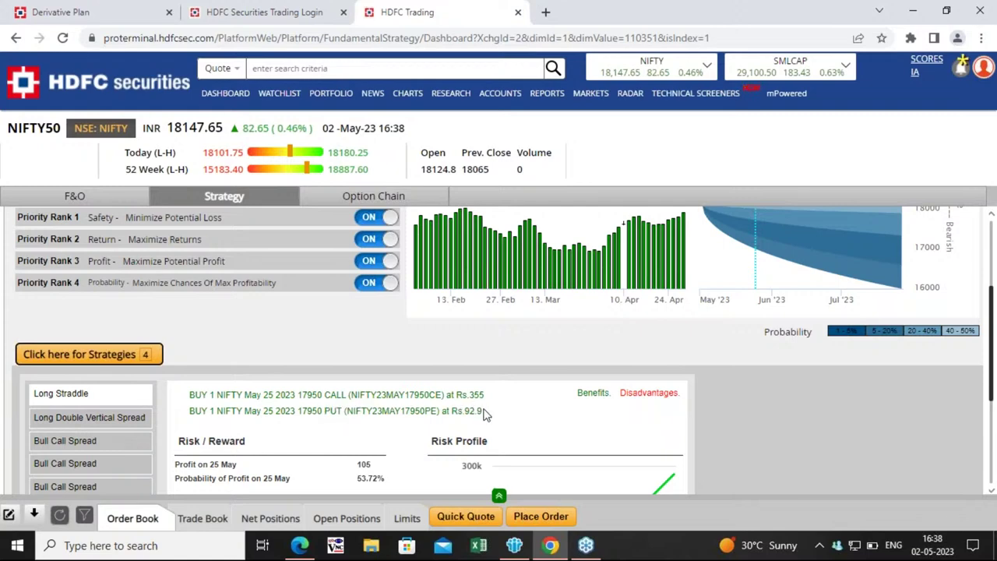
{"action": "scroll", "coordinate": [374, 407], "scroll_direction": "down", "scroll_amount": 3}
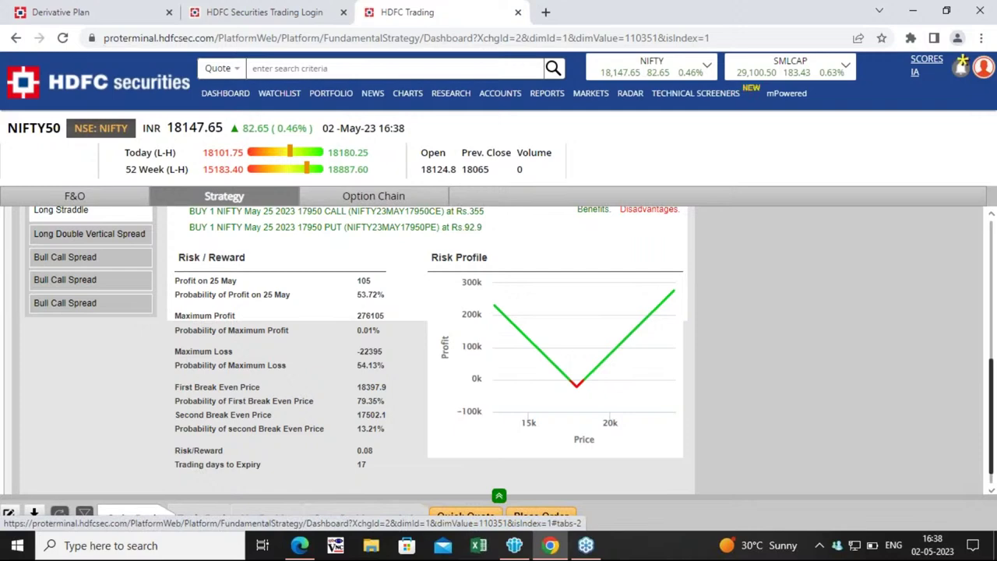
Step: Review the Long Double Vertical Spread, then view the NIFTY option chain for 04 May 2023
{"action": "left_click", "coordinate": [105, 233]}
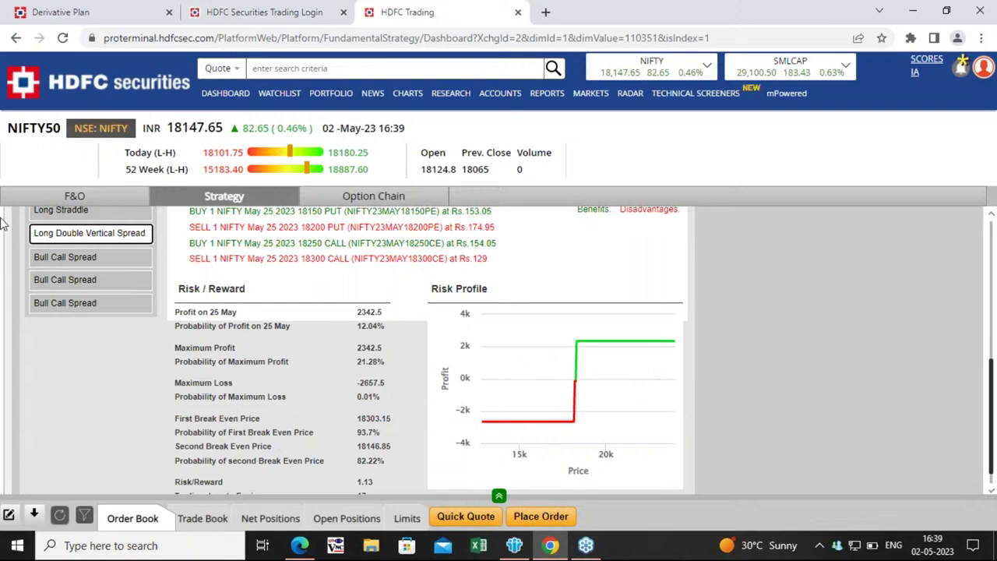
{"action": "scroll", "coordinate": [155, 362], "scroll_direction": "up", "scroll_amount": 1}
{"action": "scroll", "coordinate": [155, 362], "scroll_direction": "up", "scroll_amount": 2}
{"action": "scroll", "coordinate": [166, 337], "scroll_direction": "up", "scroll_amount": 1}
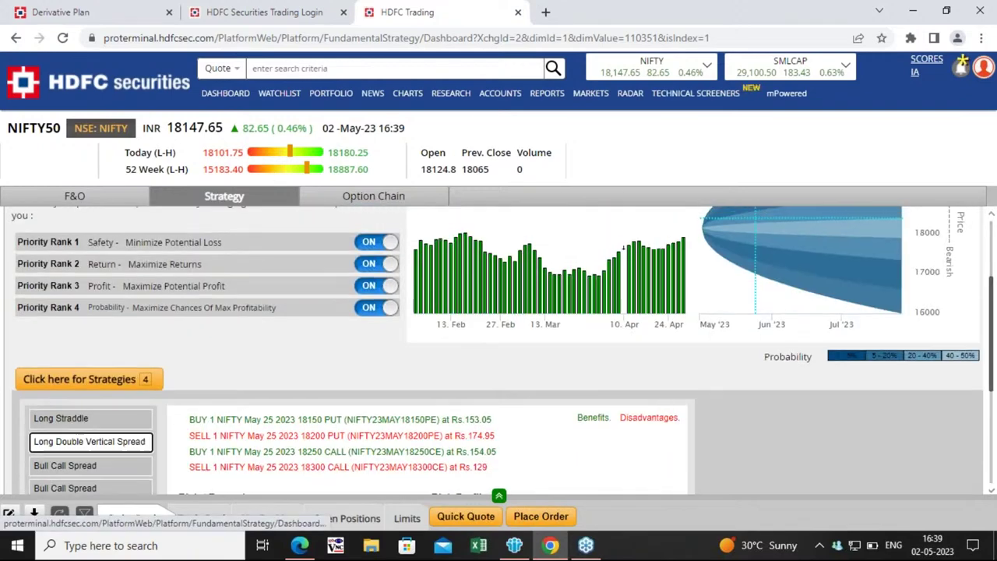
{"action": "left_click", "coordinate": [351, 201]}
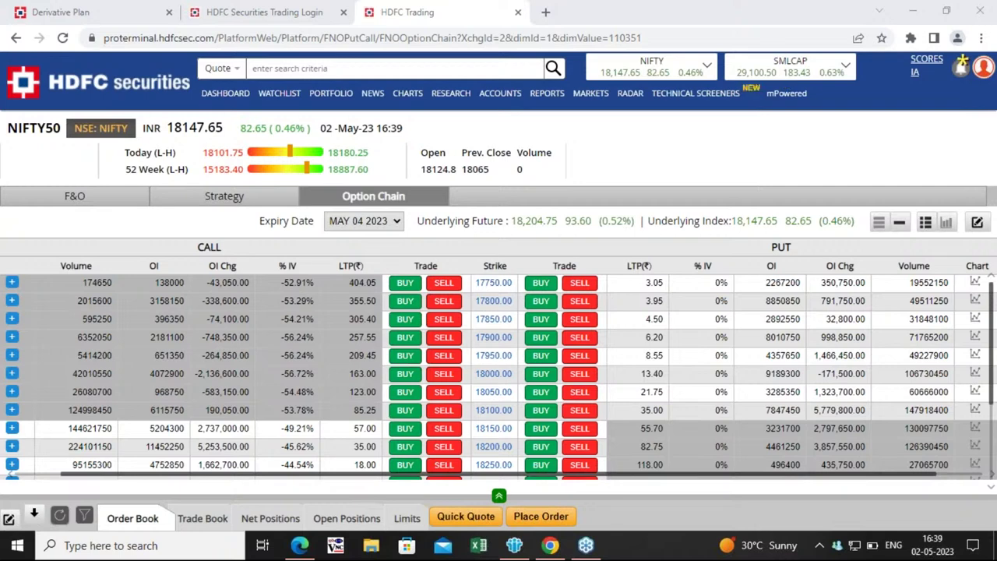
Step: Switch the NIFTY option chain to a bar chart of call and put open interest
{"action": "left_click", "coordinate": [947, 235]}
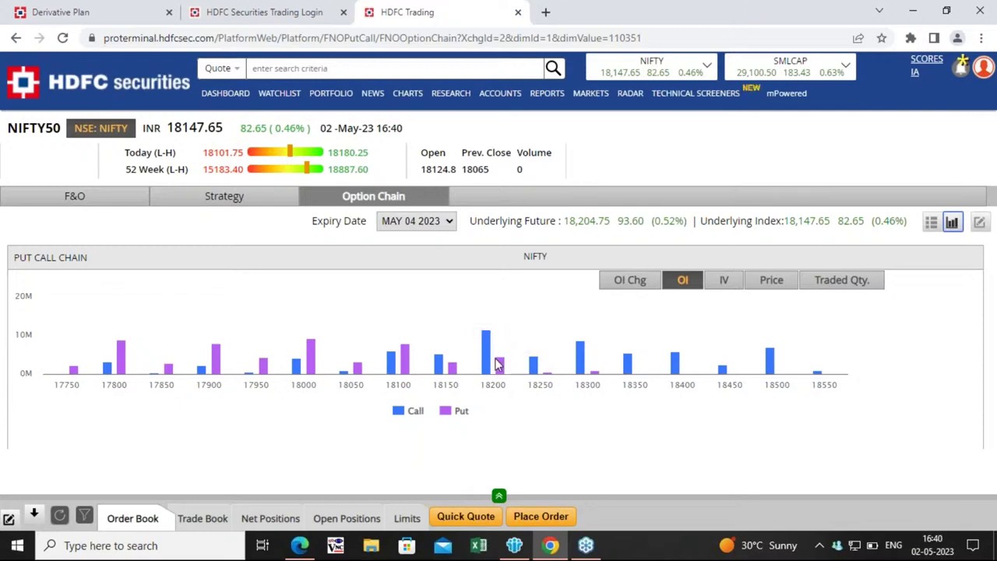
Step: Read the 18200 strike's call and put OI values, then return to the F&O dashboard
{"action": "mouse_move", "coordinate": [499, 365]}
{"action": "mouse_move", "coordinate": [485, 380]}
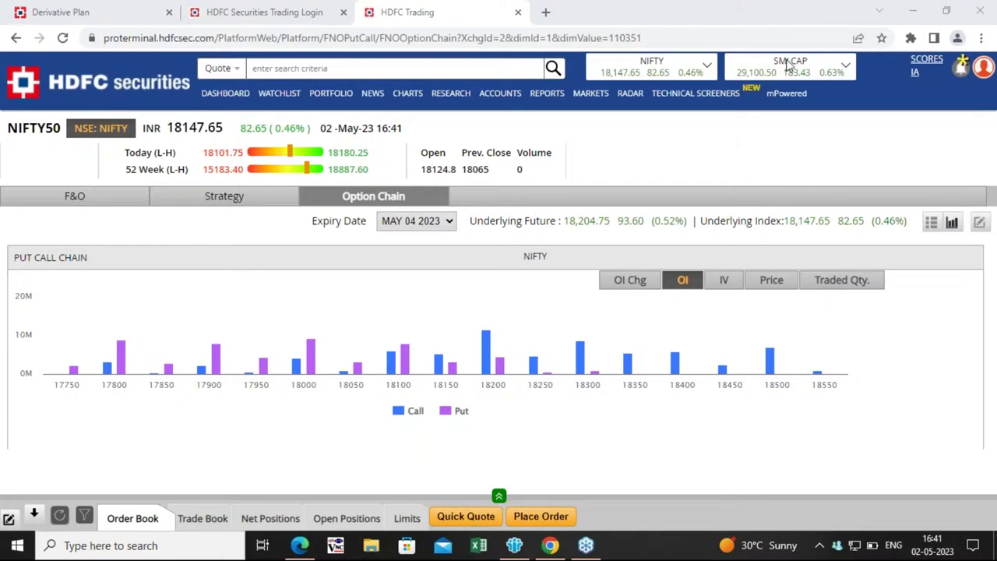
{"action": "left_click", "coordinate": [124, 200]}
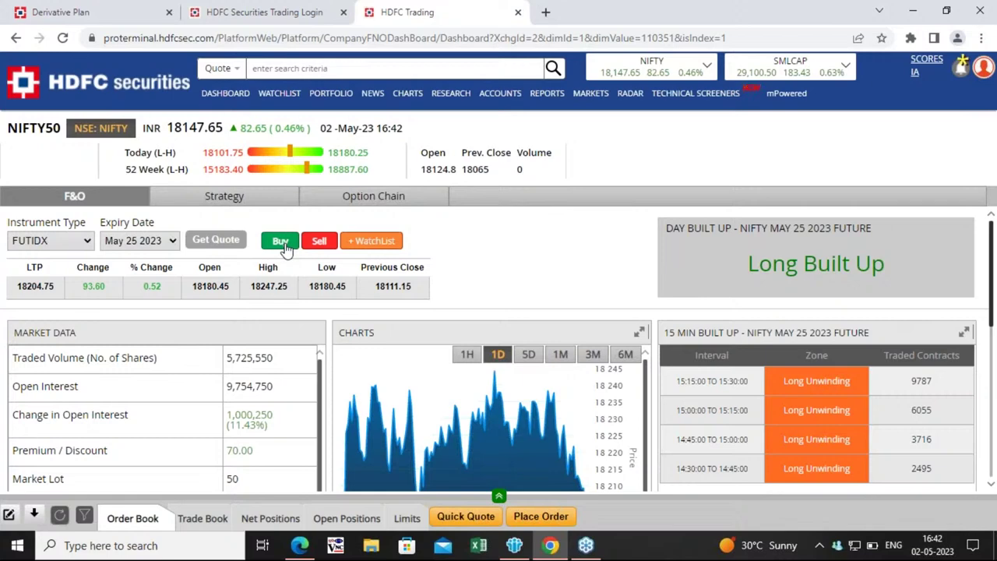
Step: Start a NIFTY buy order with NFO kept as the segment
{"action": "left_click", "coordinate": [286, 246]}
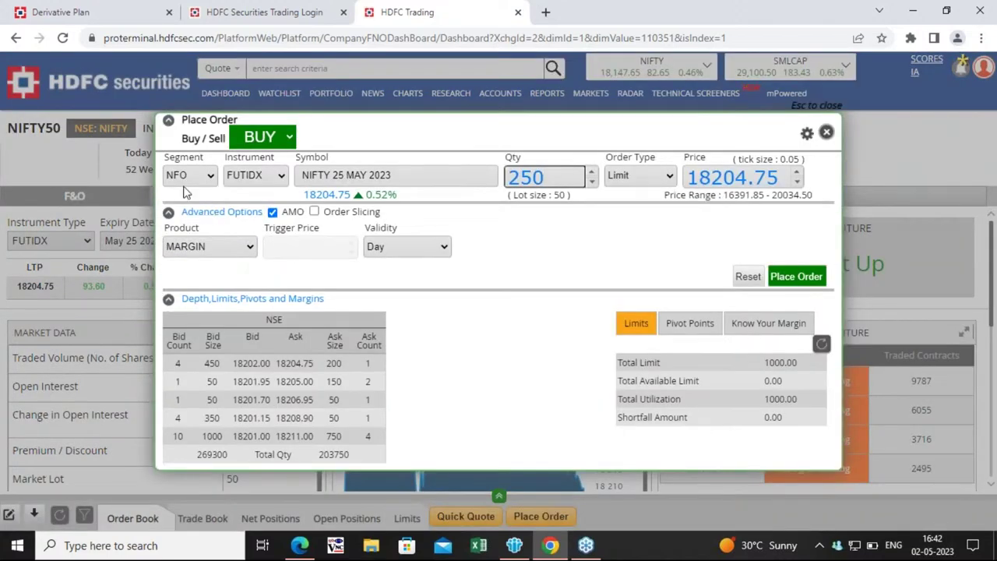
{"action": "left_click", "coordinate": [195, 179]}
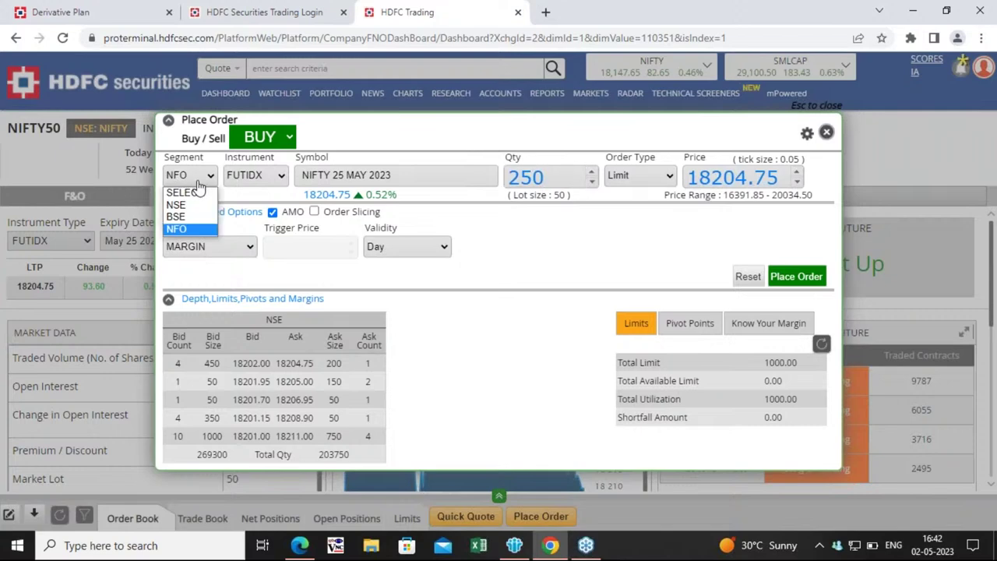
{"action": "left_click", "coordinate": [187, 231]}
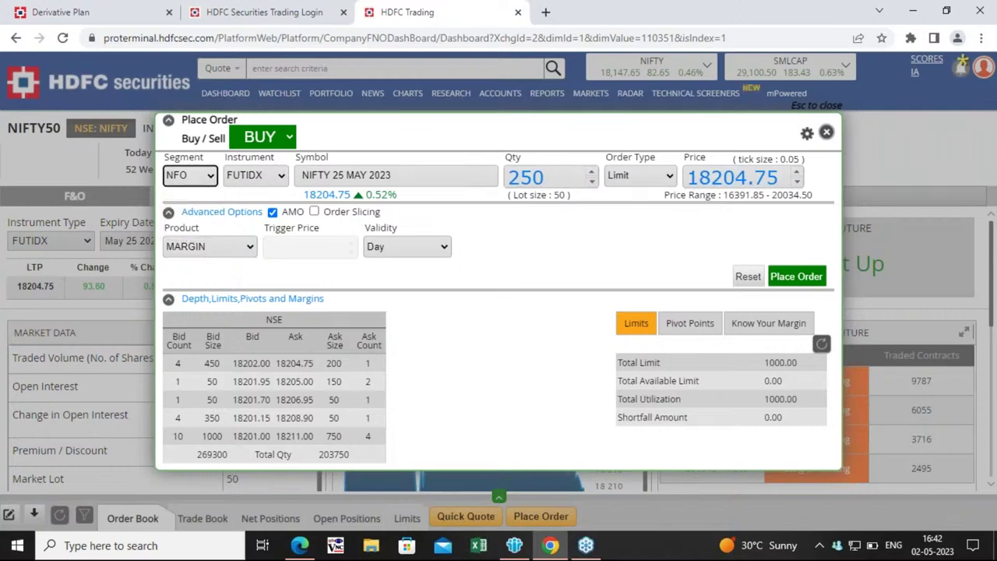
{"action": "left_click", "coordinate": [237, 178]}
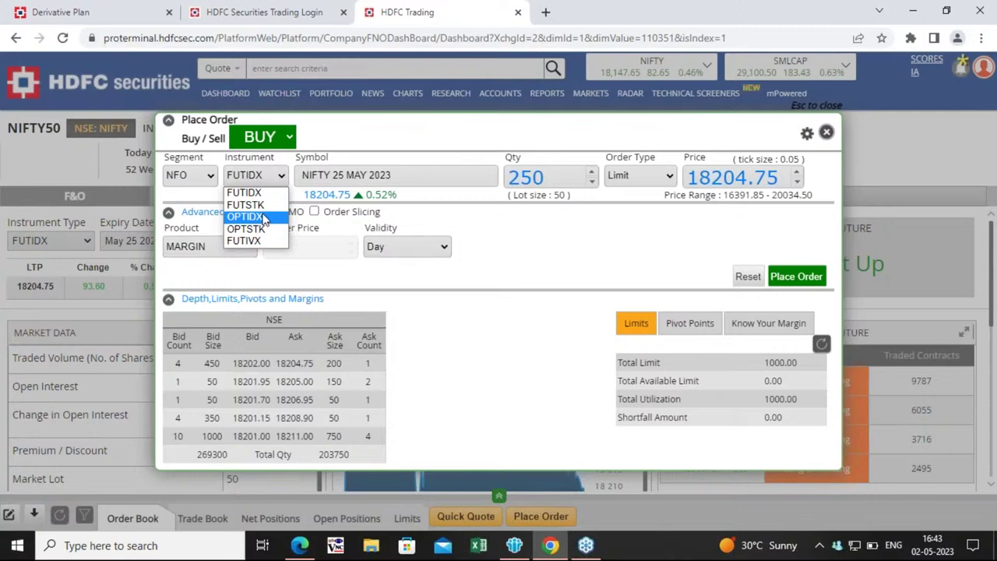
Step: Set the buy order to instrument OPTIDX and symbol NIFTY 04 MAY 2023 CE
{"action": "left_click", "coordinate": [263, 218]}
{"action": "left_click", "coordinate": [340, 204]}
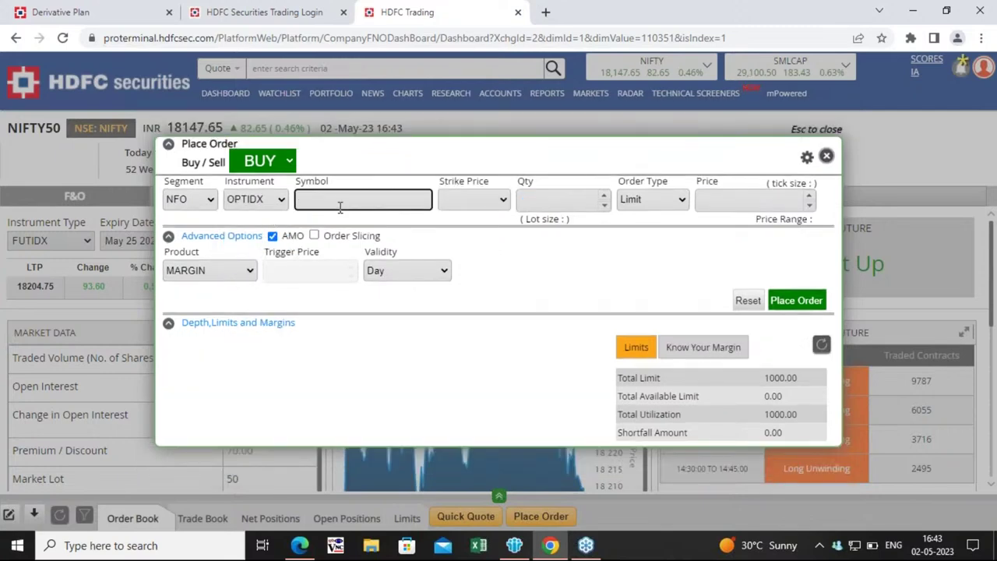
{"action": "type", "text": "nifty"}
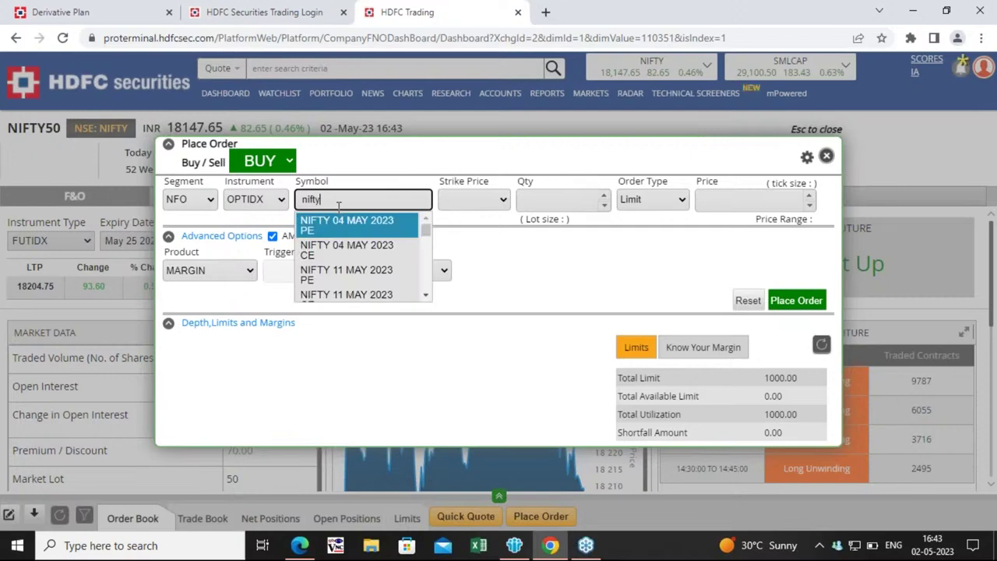
{"action": "left_click", "coordinate": [362, 249]}
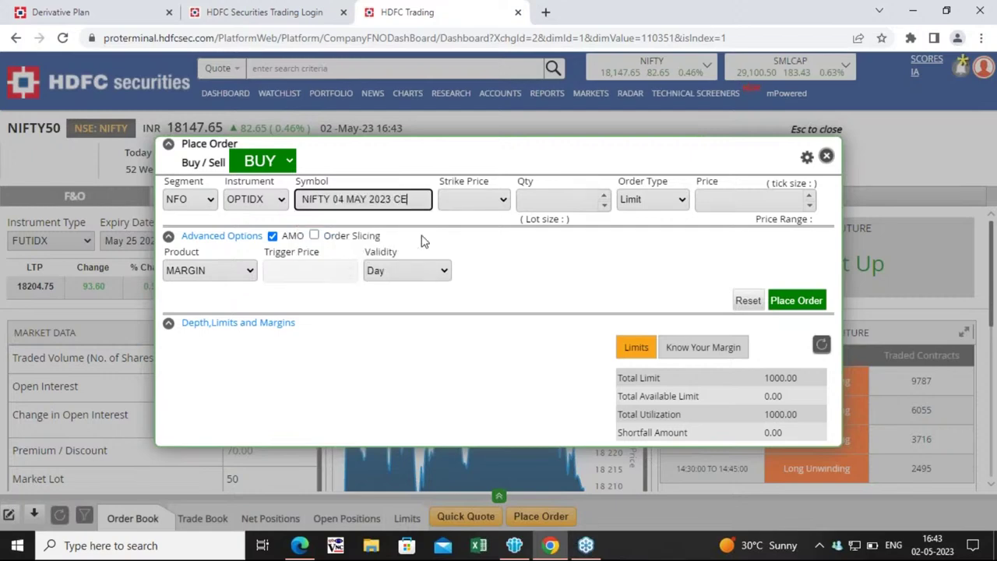
Step: Set the option strike price to 18100, replacing an initial 18300 choice
{"action": "left_click", "coordinate": [494, 211]}
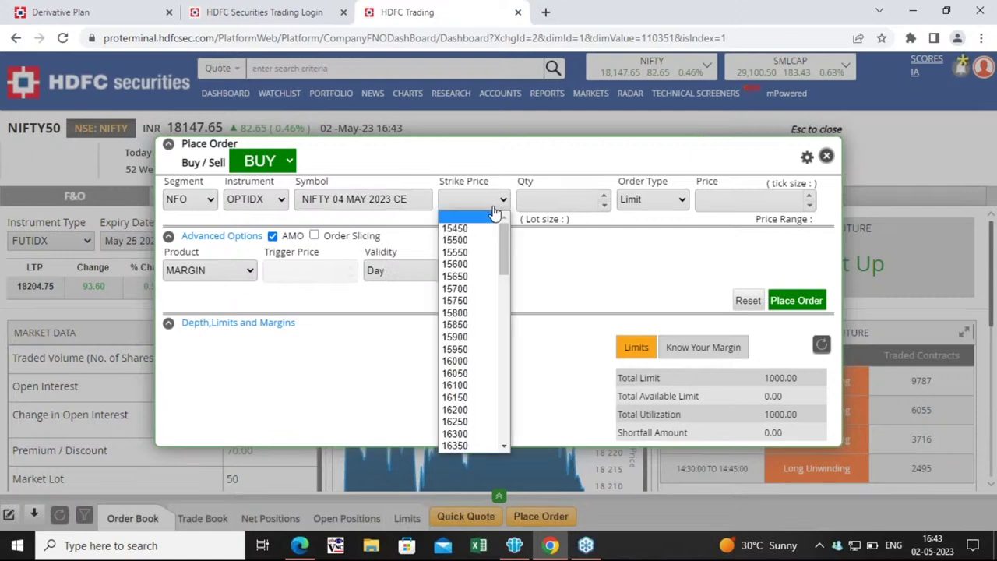
{"action": "scroll", "coordinate": [470, 327], "scroll_direction": "down", "scroll_amount": 10}
{"action": "scroll", "coordinate": [470, 329], "scroll_direction": "down", "scroll_amount": 1}
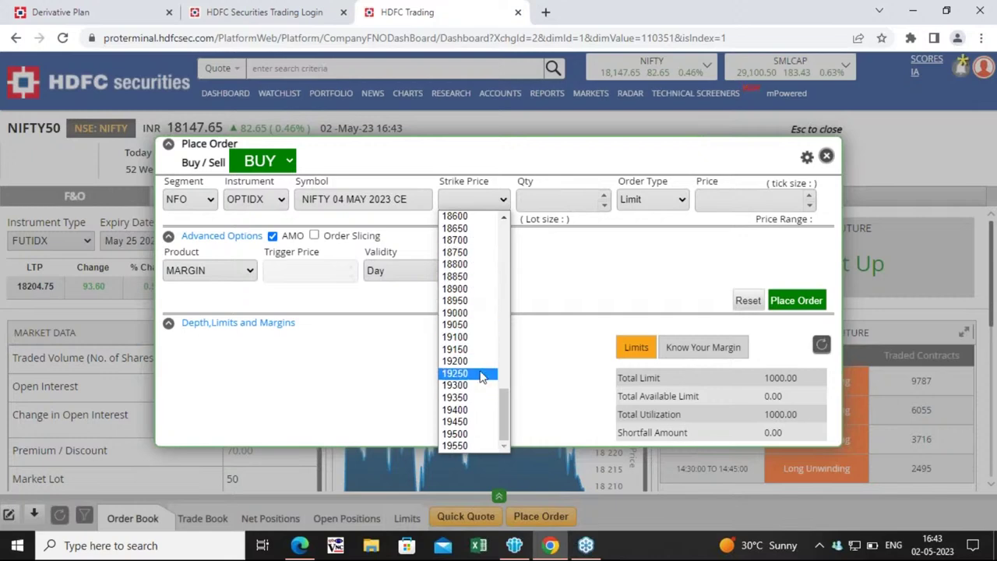
{"action": "scroll", "coordinate": [493, 327], "scroll_direction": "up", "scroll_amount": 1}
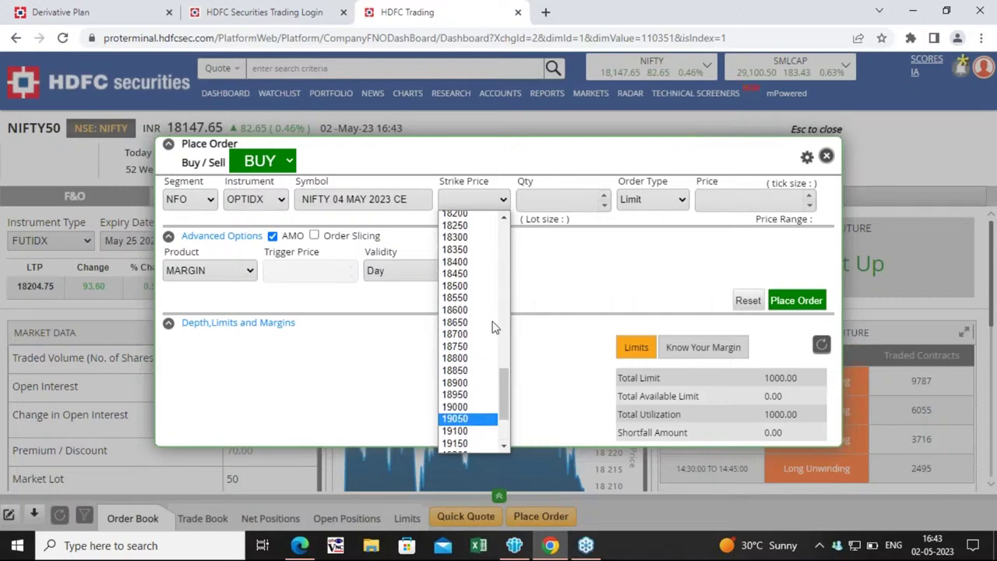
{"action": "scroll", "coordinate": [494, 327], "scroll_direction": "up", "scroll_amount": 1}
{"action": "left_click", "coordinate": [470, 299]}
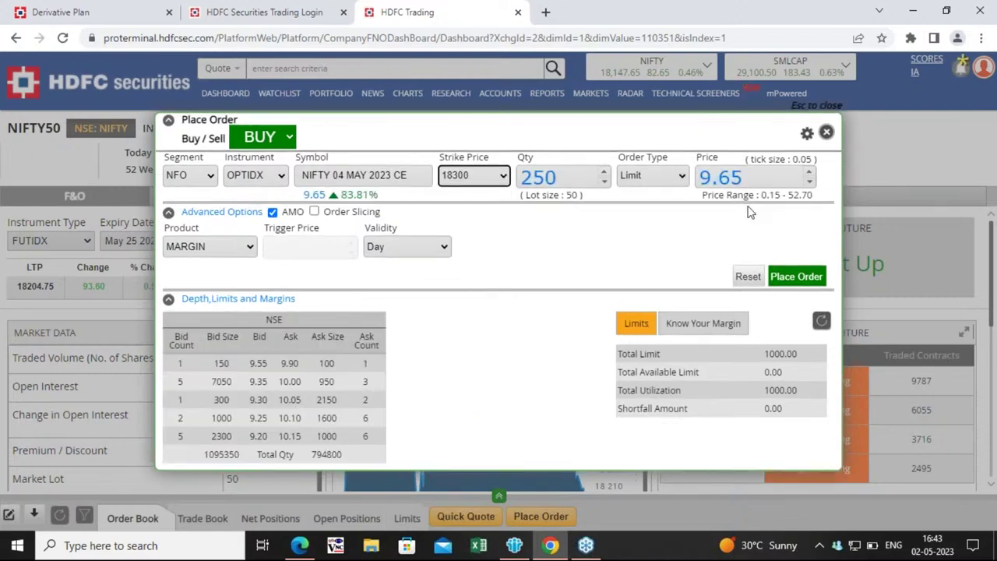
{"action": "left_click", "coordinate": [468, 176]}
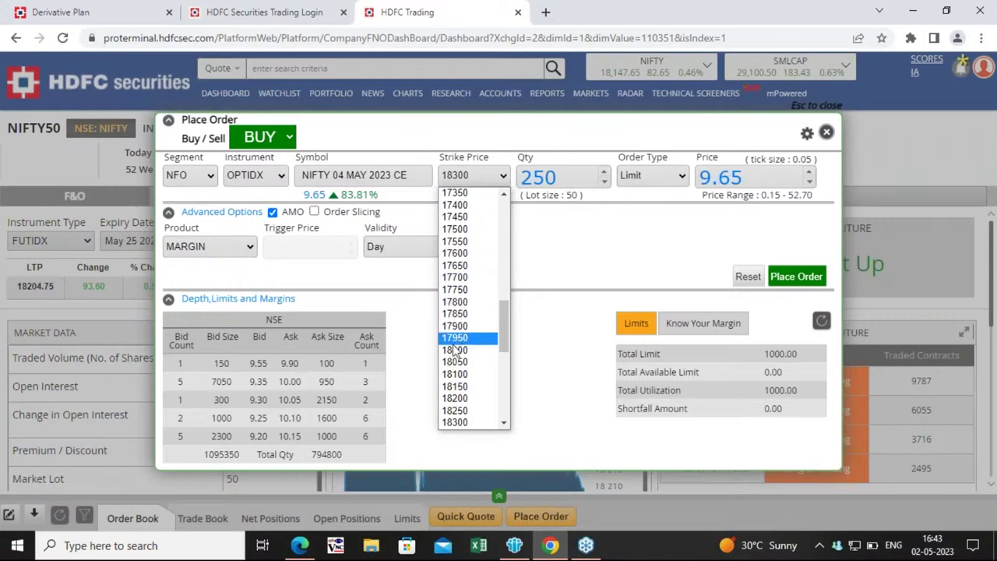
{"action": "scroll", "coordinate": [466, 380], "scroll_direction": "down", "scroll_amount": 3}
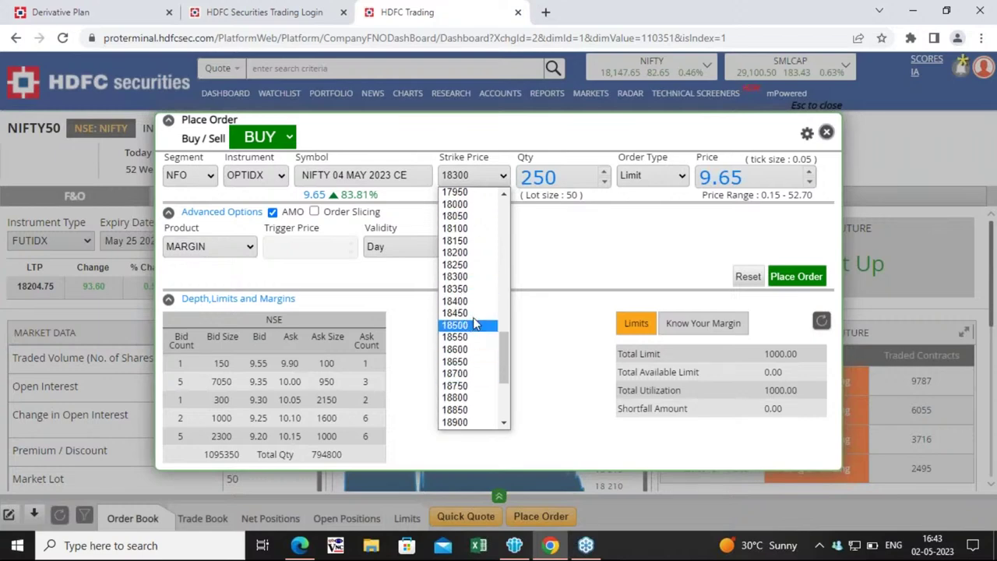
{"action": "left_click", "coordinate": [466, 229]}
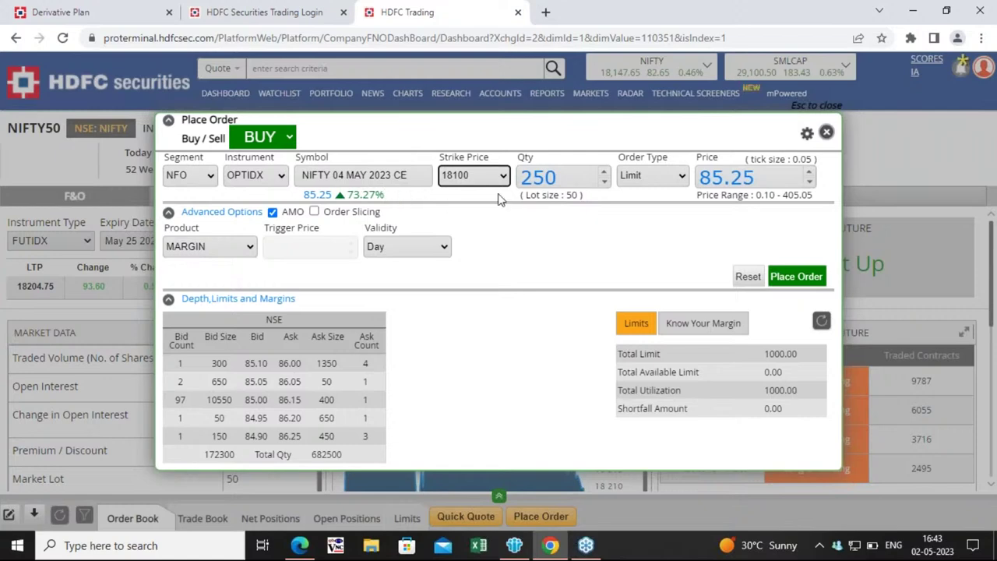
Step: Enter quantity 18000 and limit price 80.00 on the NIFTY 18100 CE buy order
{"action": "left_click", "coordinate": [529, 177]}
{"action": "double_click", "coordinate": [530, 178]}
{"action": "type", "text": "1"}
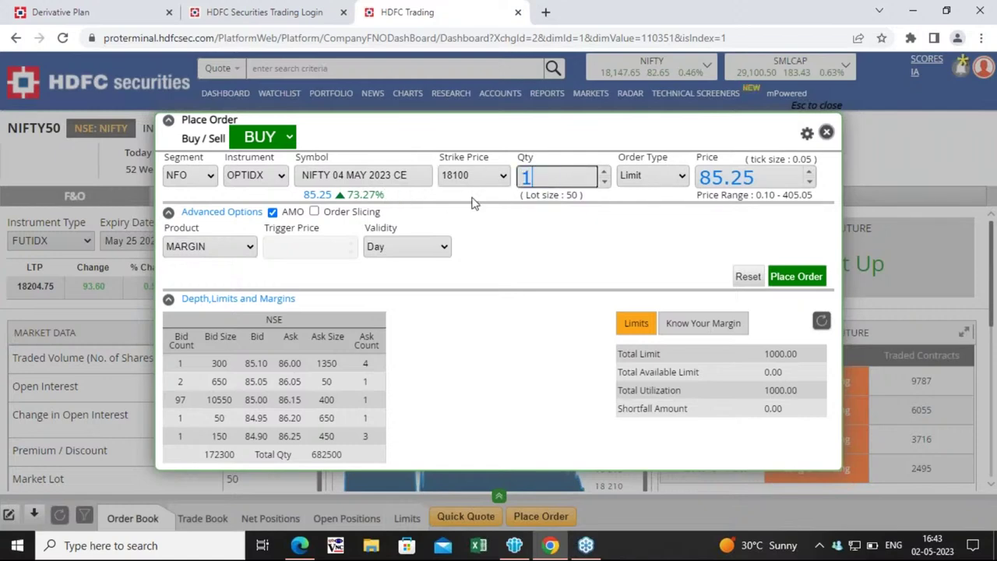
{"action": "type", "text": "8000"}
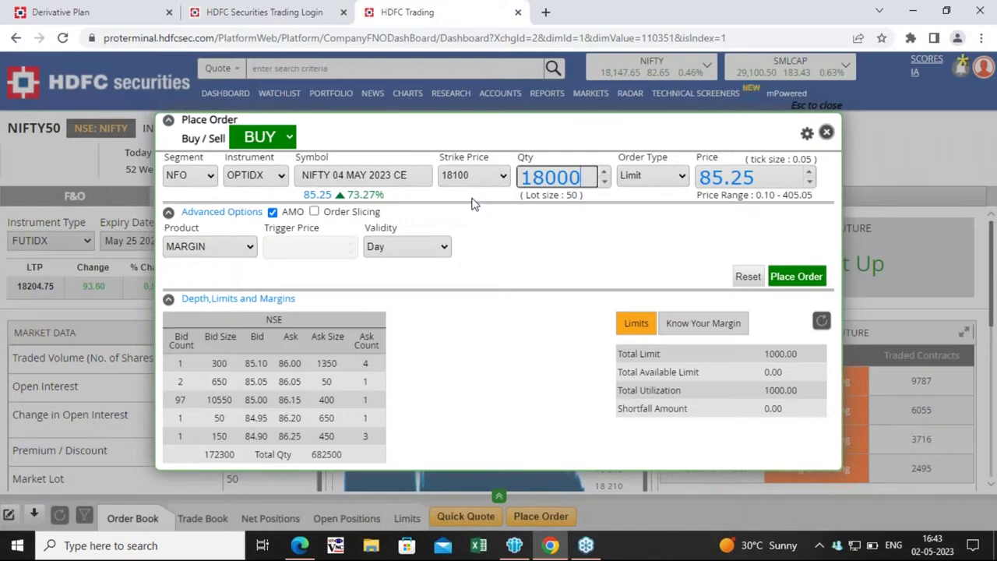
{"action": "left_click", "coordinate": [752, 179]}
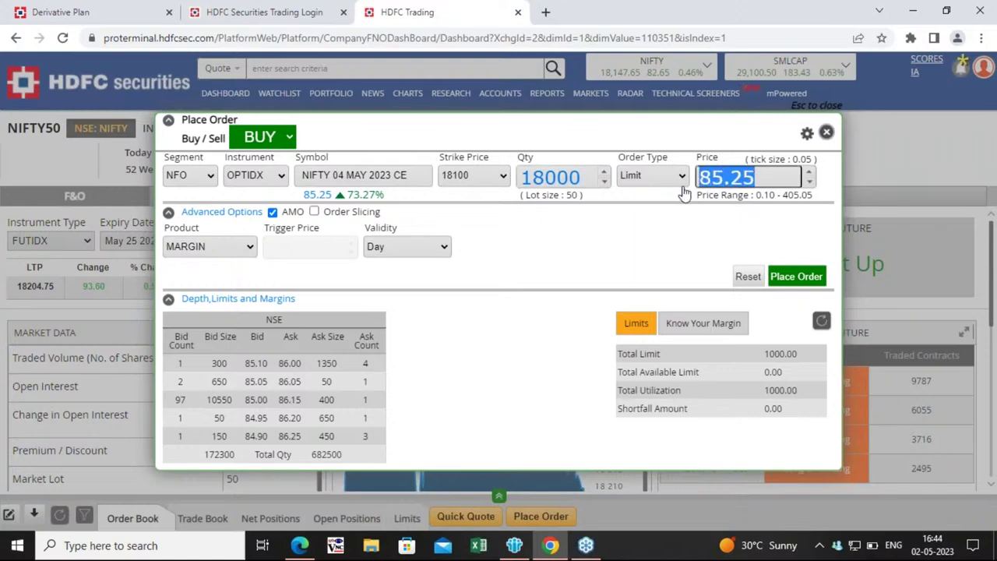
{"action": "type", "text": "80"}
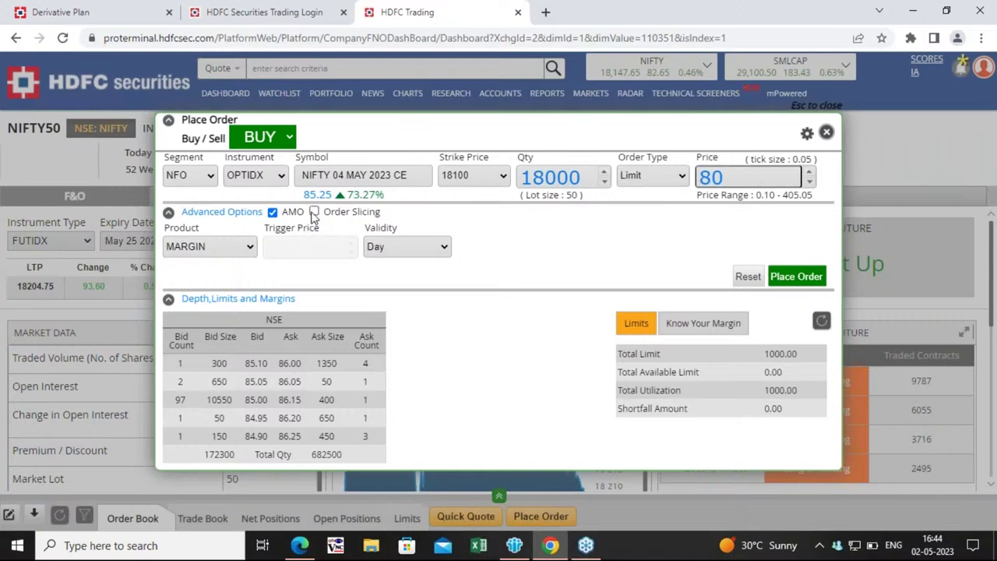
{"action": "key", "text": "Tab"}
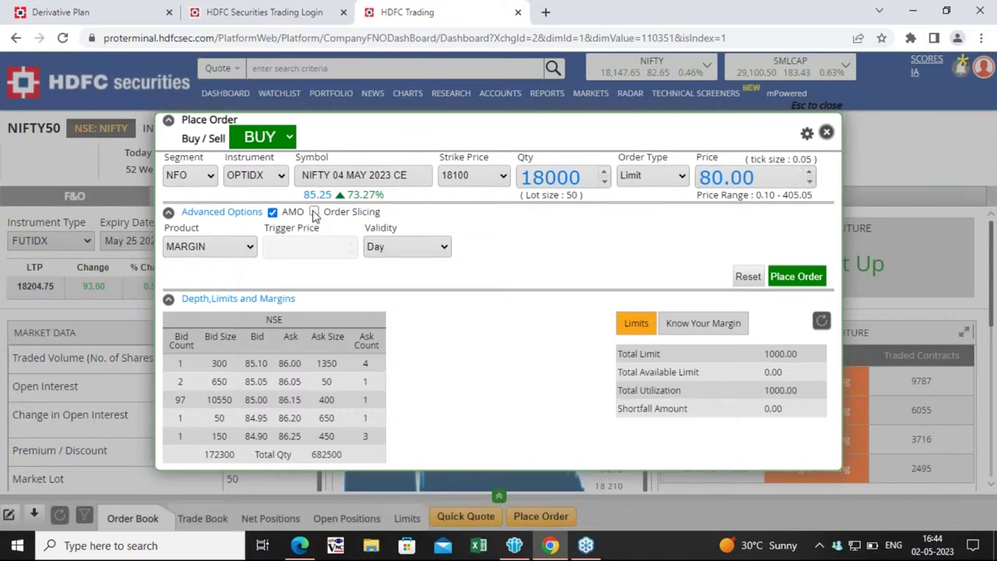
Step: Enable order slicing and split the quantity by Qty/Slice at 1800 per slice
{"action": "left_click", "coordinate": [314, 213]}
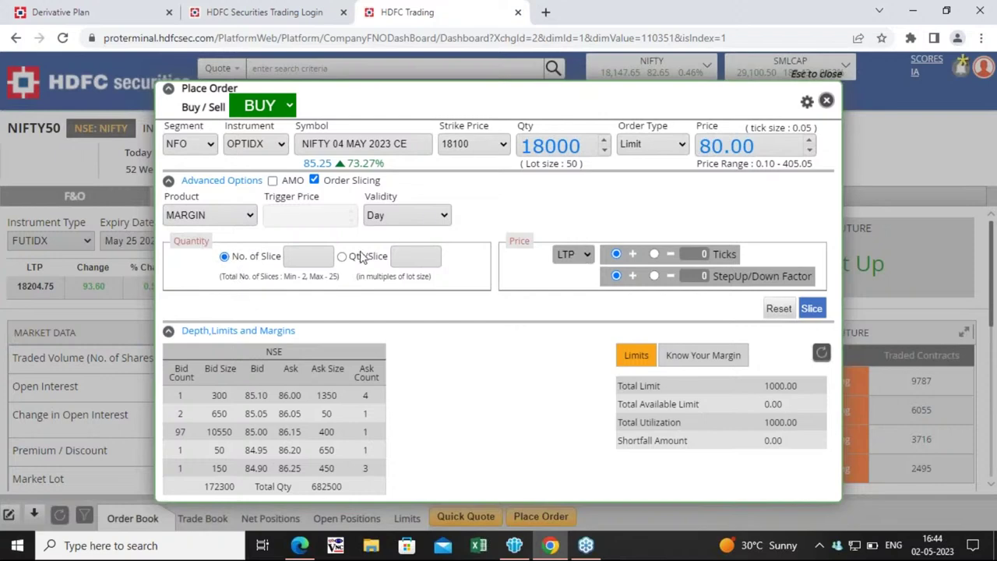
{"action": "left_click", "coordinate": [301, 257]}
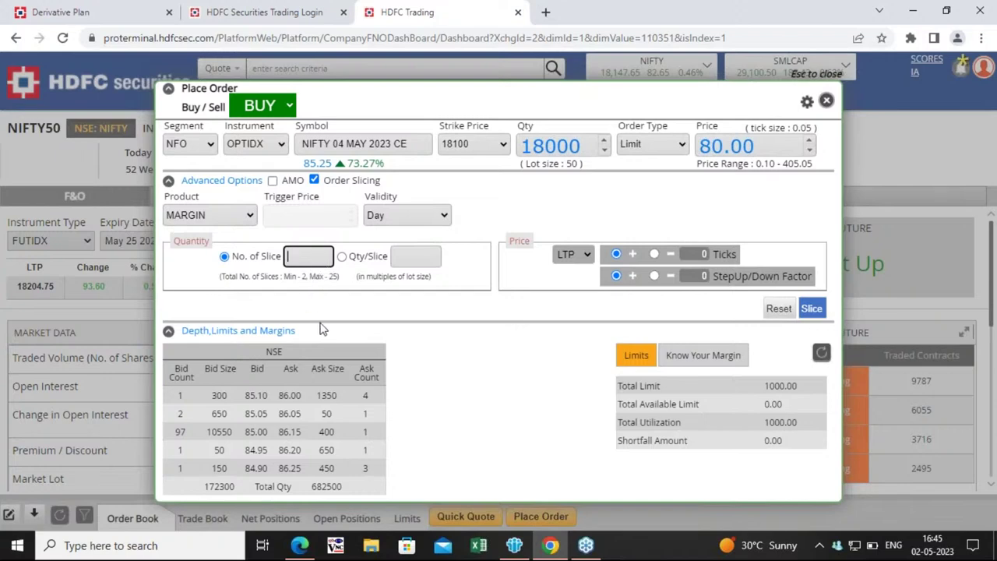
{"action": "left_click", "coordinate": [342, 257]}
{"action": "left_click", "coordinate": [436, 260]}
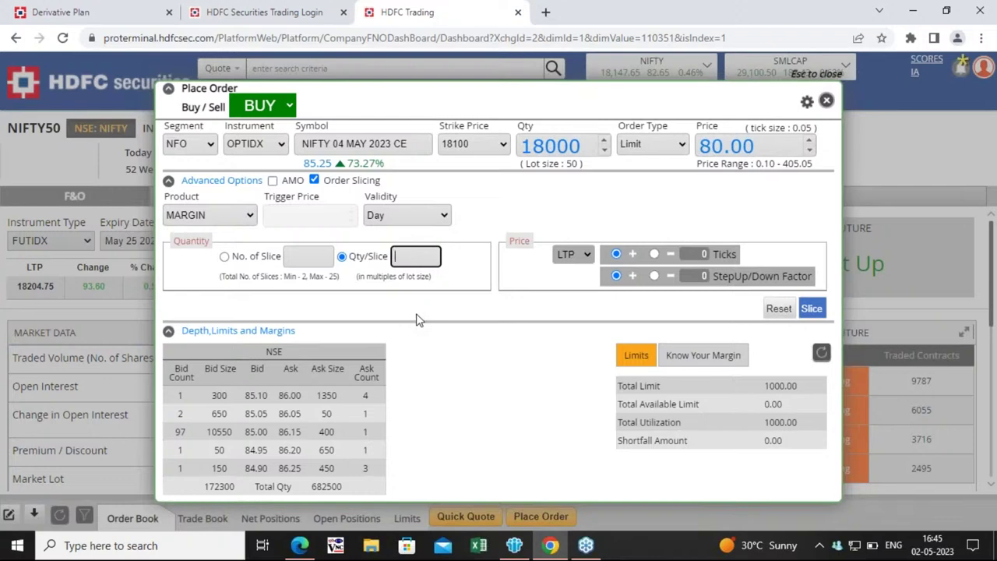
{"action": "type", "text": "1800"}
Step: Base slice prices on Limit, generate ten 1800-quantity slices, then close the dialog unplaced
{"action": "left_click", "coordinate": [578, 261]}
{"action": "left_click", "coordinate": [567, 318]}
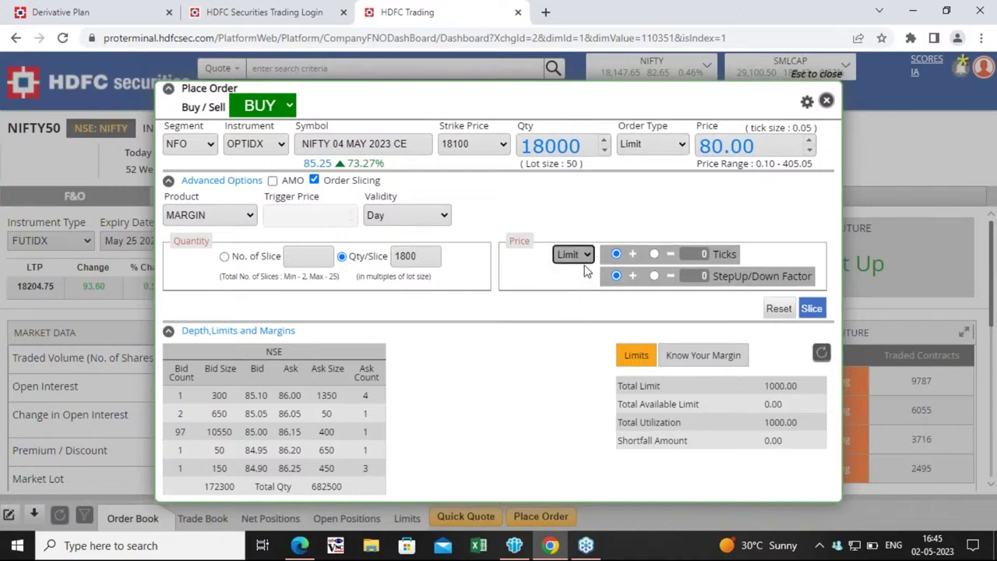
{"action": "left_click", "coordinate": [586, 261]}
{"action": "left_click", "coordinate": [568, 317]}
{"action": "left_click", "coordinate": [583, 257]}
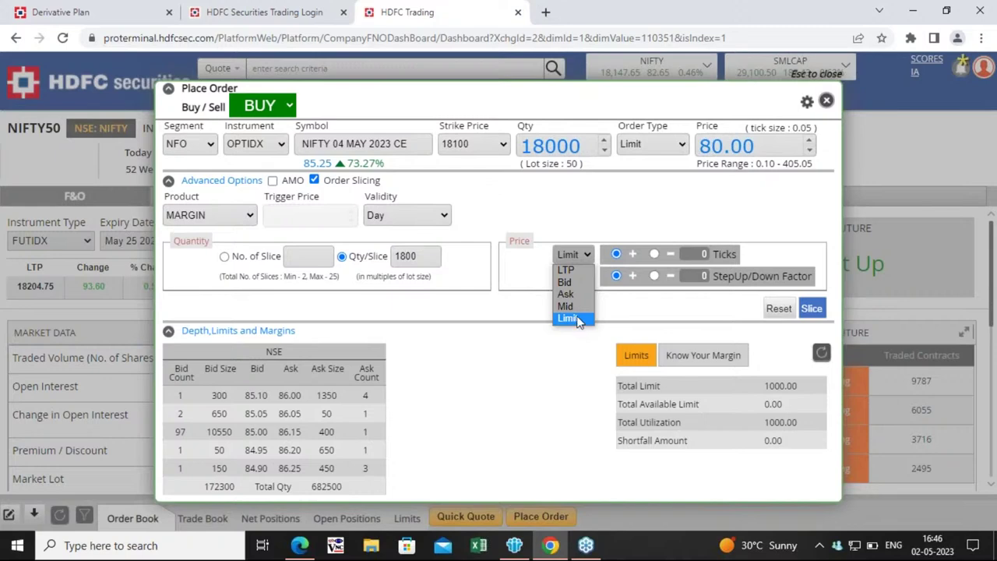
{"action": "left_click", "coordinate": [571, 319]}
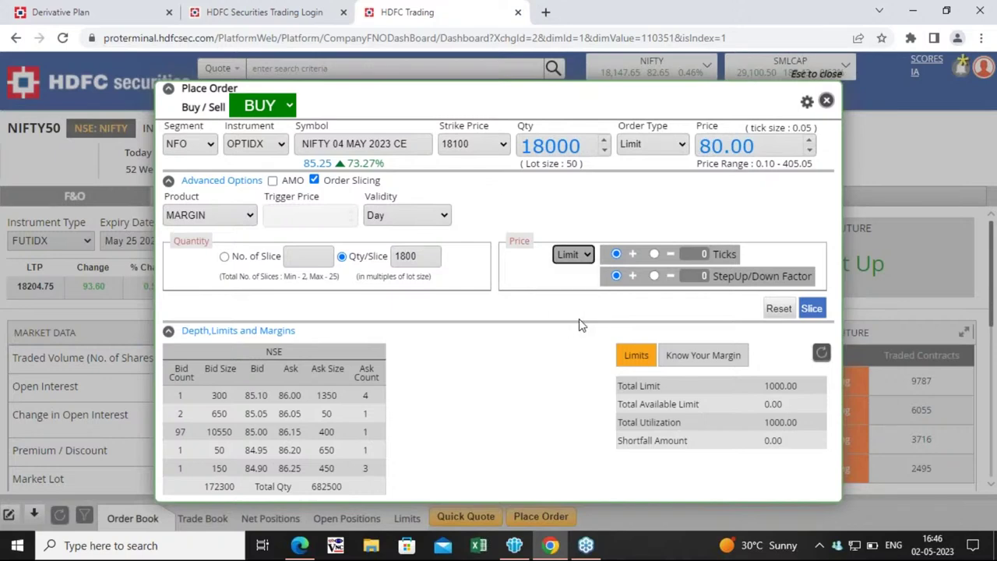
{"action": "left_click", "coordinate": [812, 309]}
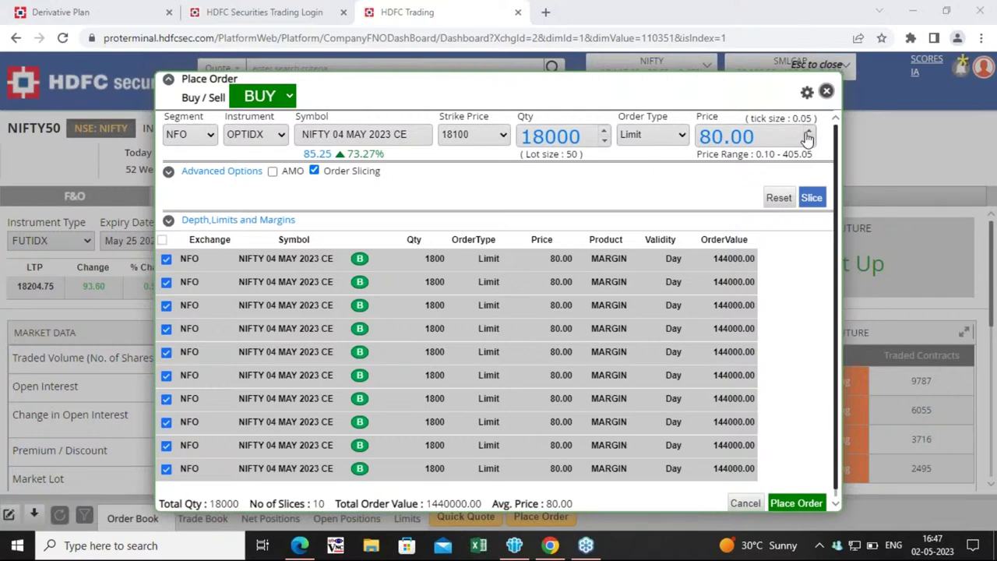
{"action": "left_click", "coordinate": [826, 92]}
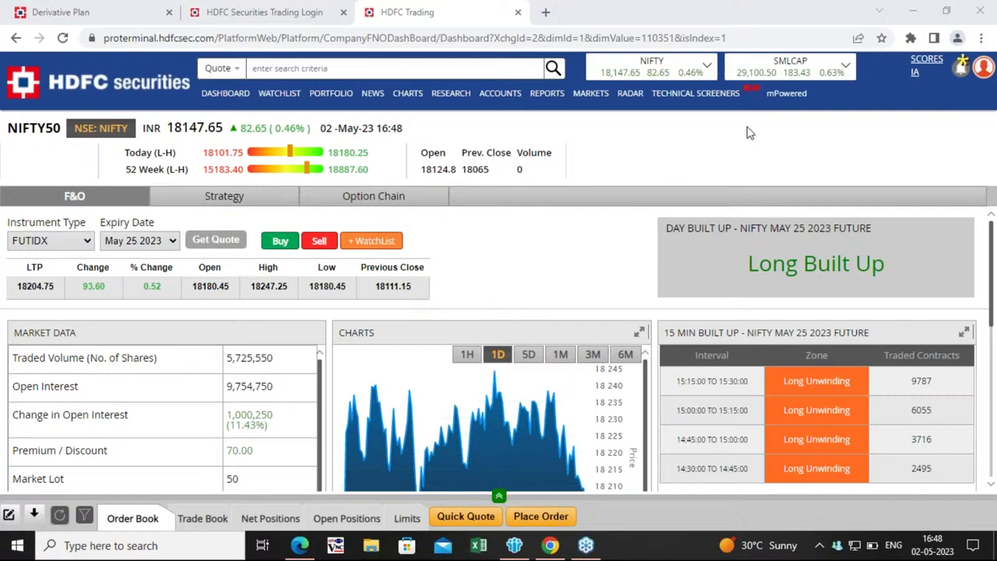
{"action": "mouse_move", "coordinate": [374, 405]}
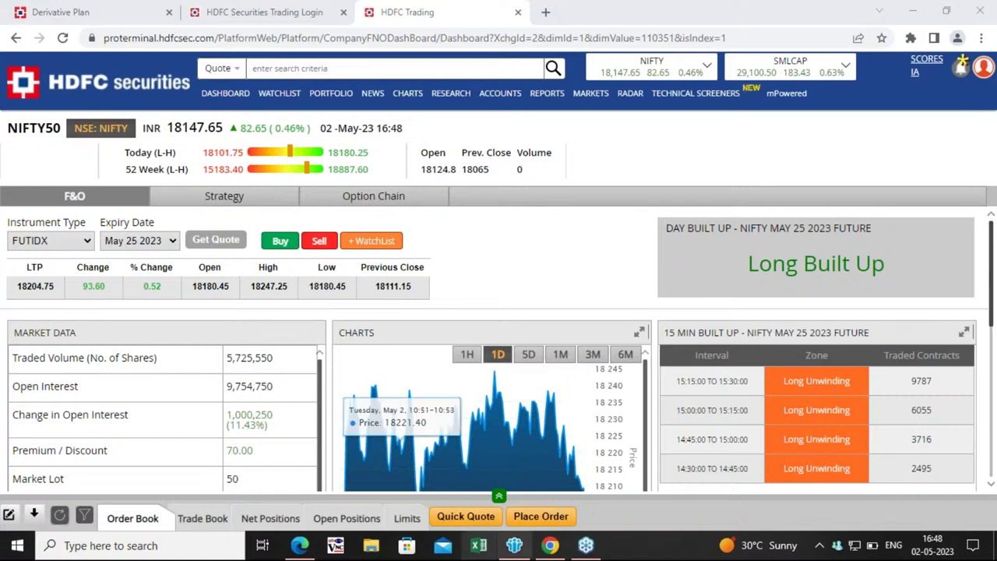
Step: Start a new buy order for OPTIDX contract NIFTY 04 MAY 2023 CE
{"action": "left_click", "coordinate": [282, 243]}
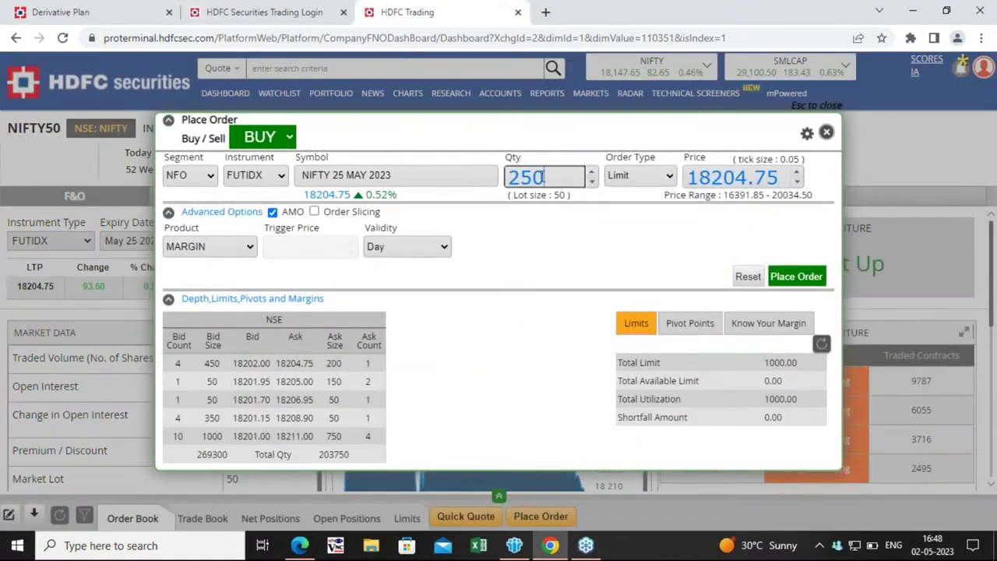
{"action": "left_click", "coordinate": [261, 176]}
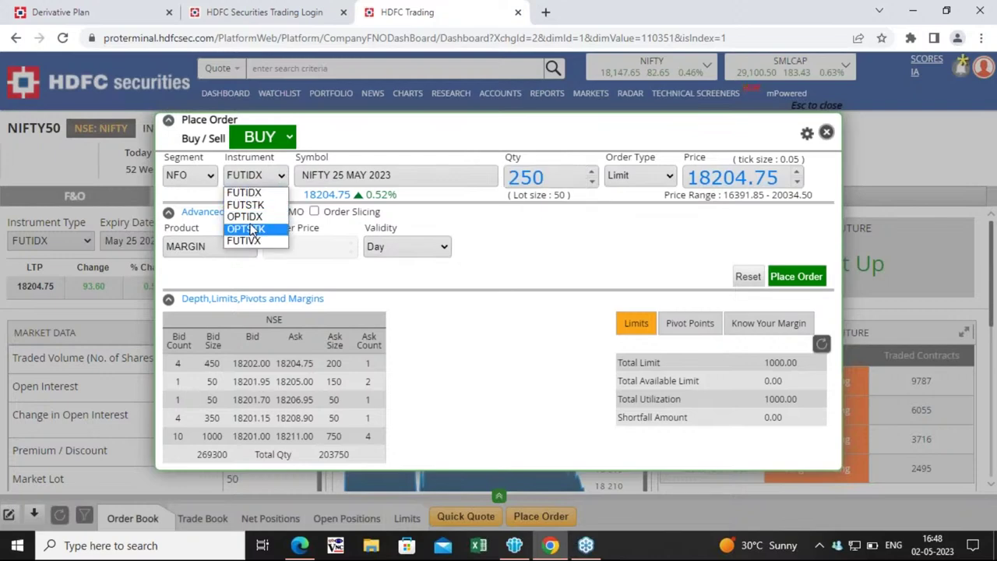
{"action": "left_click", "coordinate": [246, 217]}
{"action": "left_click", "coordinate": [326, 192]}
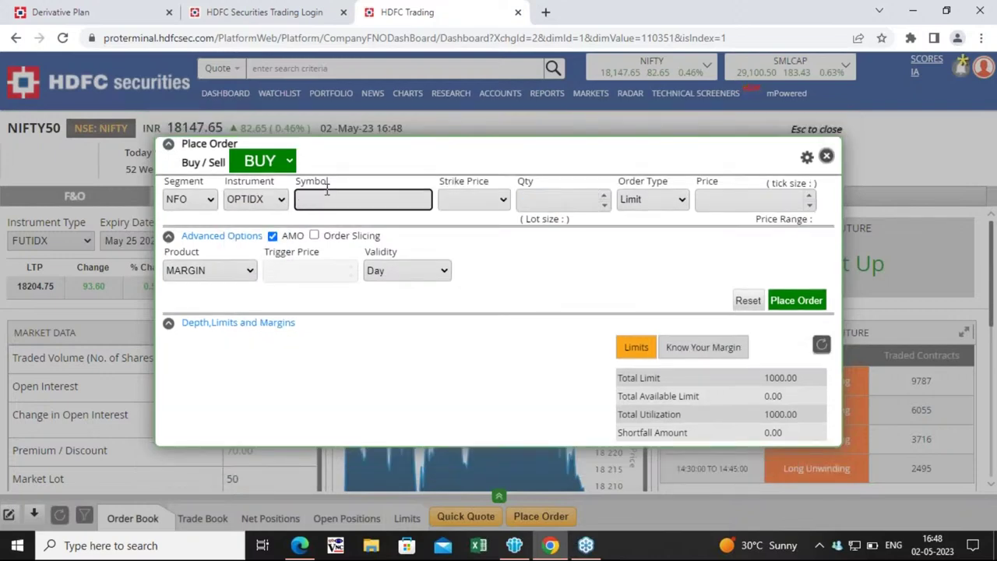
{"action": "type", "text": "nig"}
{"action": "key", "text": "BackSpace"}
{"action": "type", "text": "fty"}
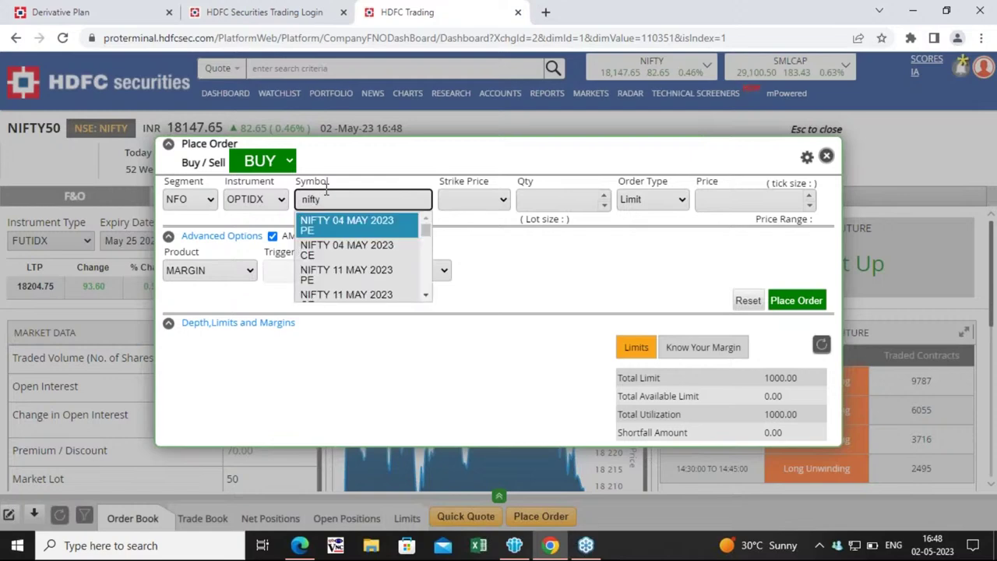
{"action": "left_click", "coordinate": [362, 257]}
Step: Choose the 18100 strike price
{"action": "left_click", "coordinate": [477, 199]}
{"action": "scroll", "coordinate": [452, 389], "scroll_direction": "down", "scroll_amount": 10}
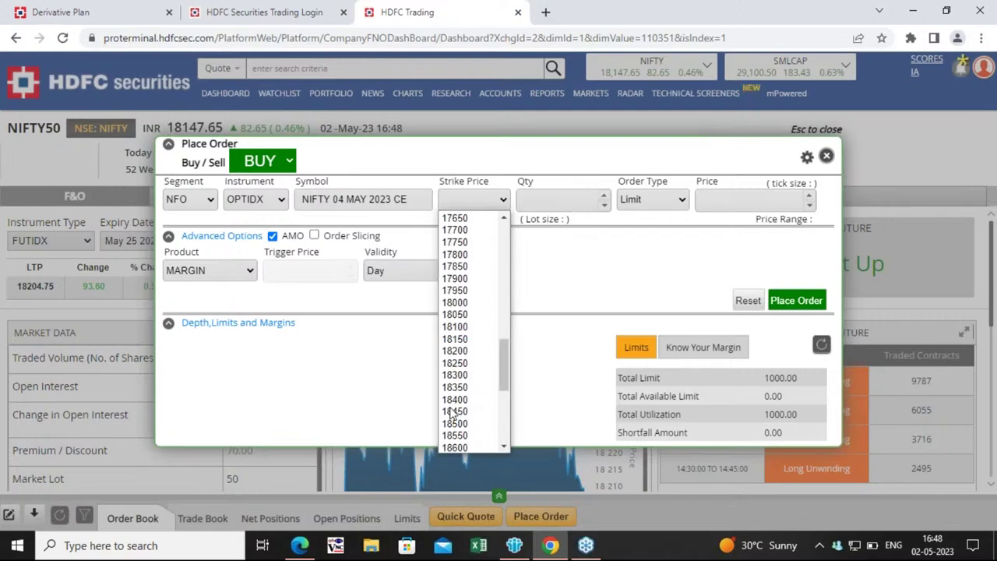
{"action": "scroll", "coordinate": [451, 413], "scroll_direction": "up", "scroll_amount": 1}
{"action": "scroll", "coordinate": [454, 411], "scroll_direction": "up", "scroll_amount": 1}
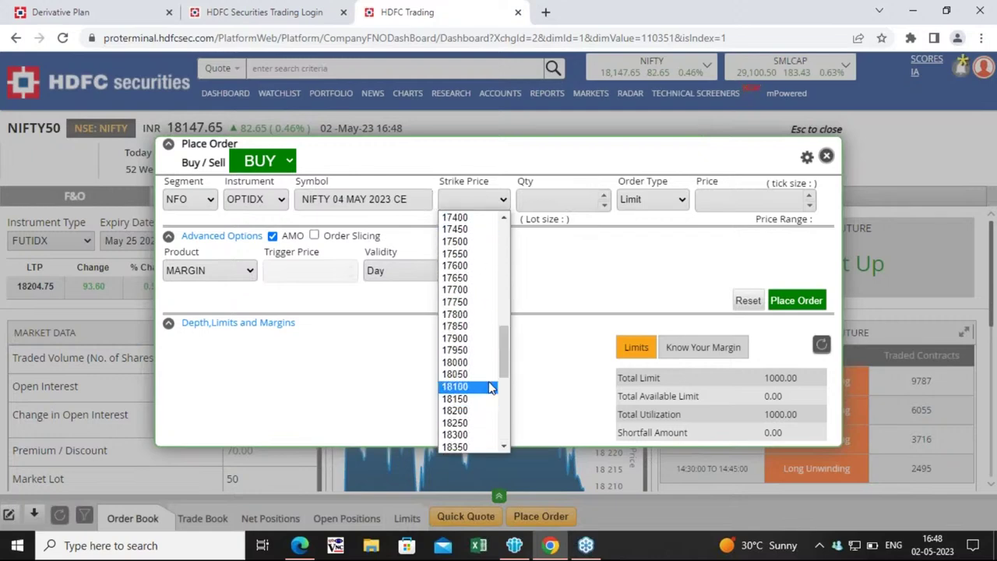
{"action": "left_click", "coordinate": [490, 387]}
Step: Set quantity 10000 and limit price 80, and enable order slicing
{"action": "double_click", "coordinate": [520, 177]}
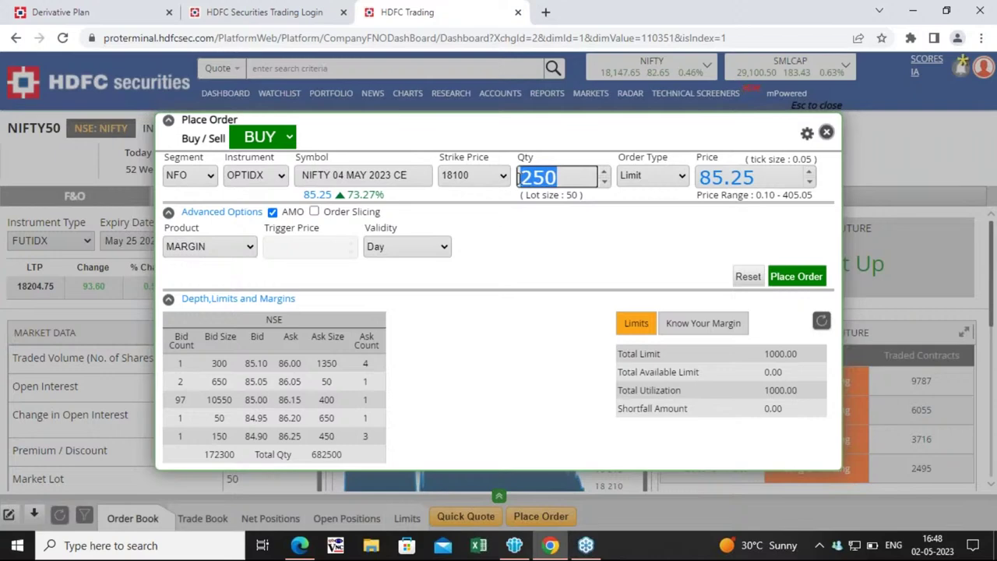
{"action": "type", "text": "5000"}
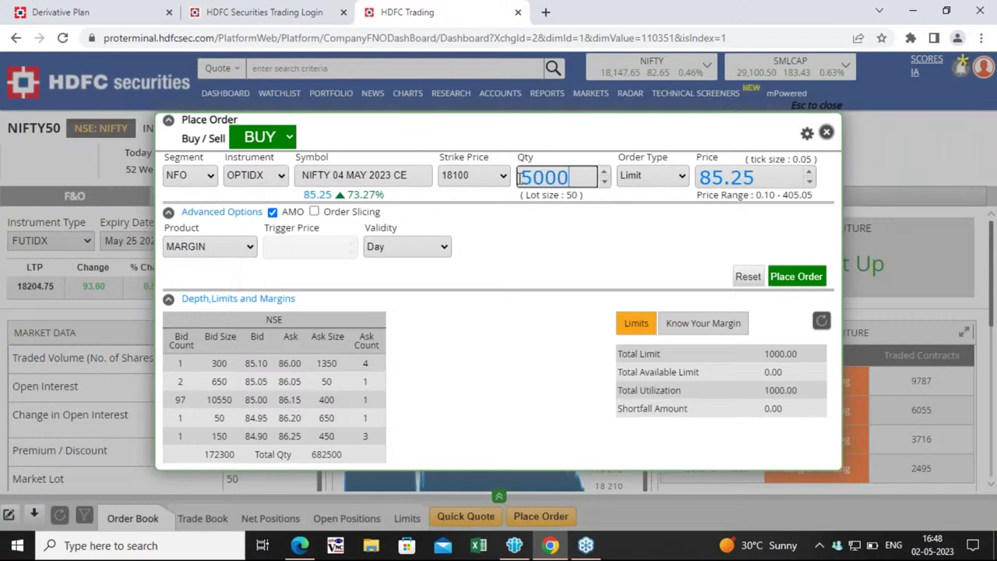
{"action": "type", "text": "5"}
{"action": "key", "text": "BackSpace"}
{"action": "type", "text": "100"}
{"action": "type", "text": "00"}
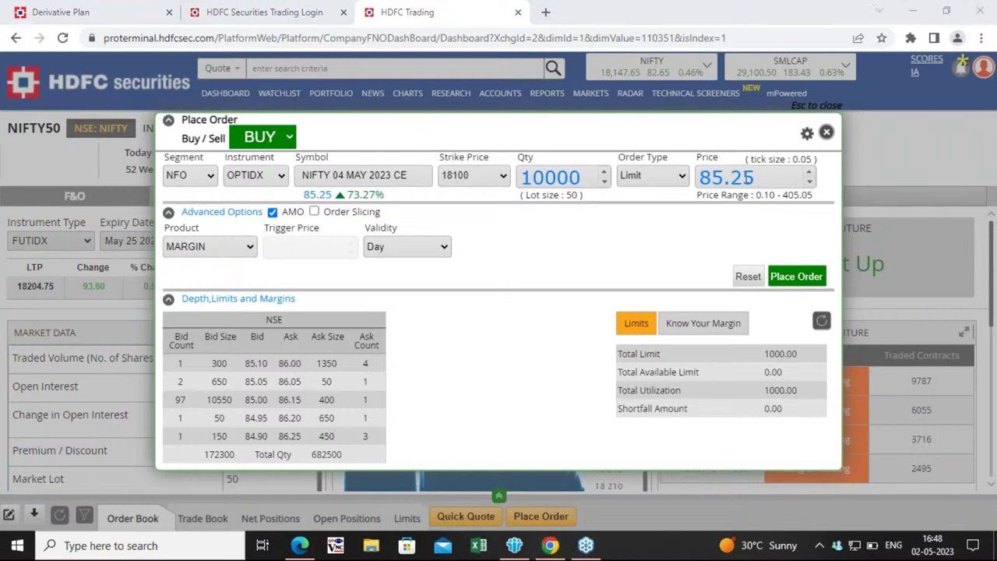
{"action": "left_click", "coordinate": [751, 178]}
{"action": "type", "text": "8"}
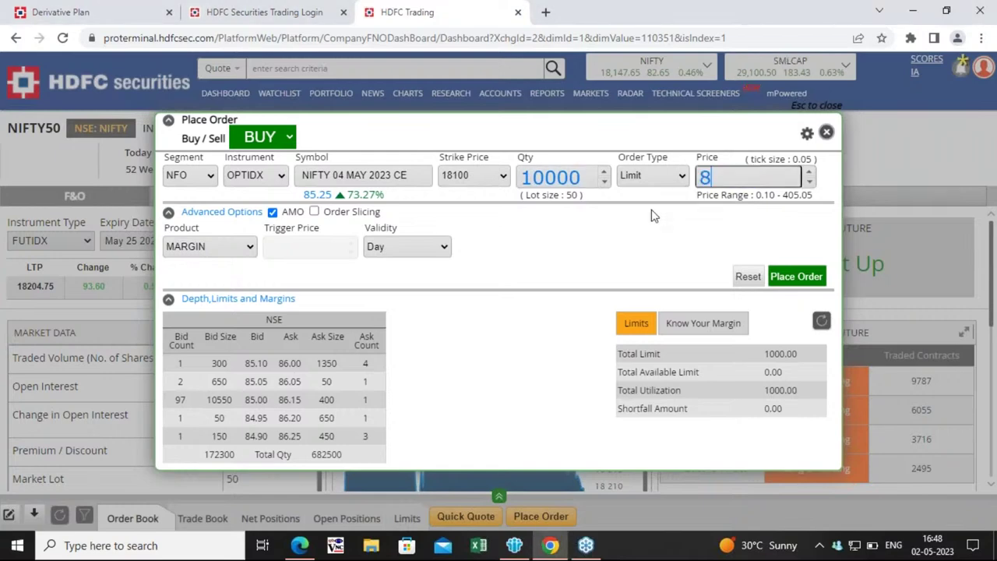
{"action": "type", "text": "0"}
{"action": "left_click", "coordinate": [315, 212]}
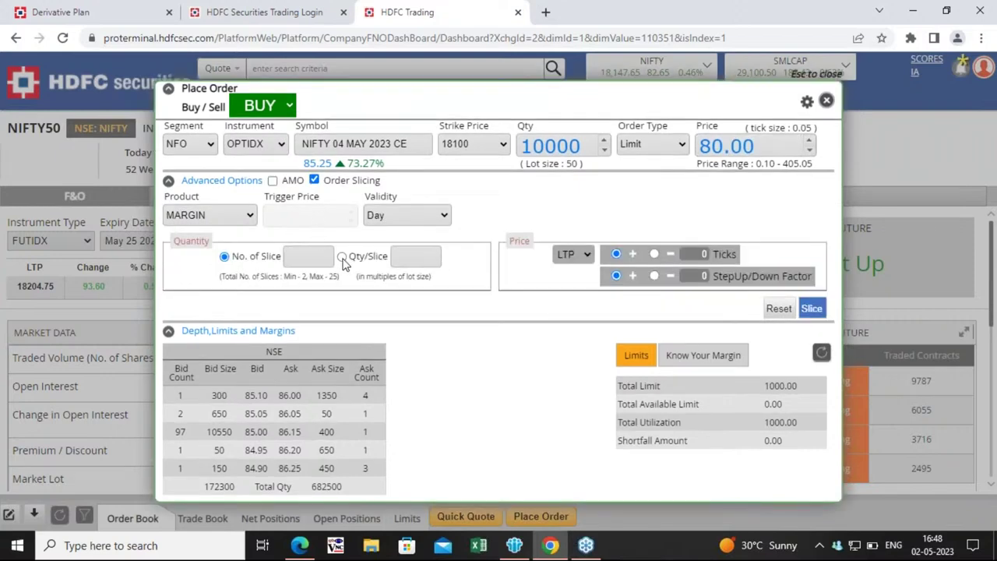
Step: Slice by No. of Slice and enter 10 slices
{"action": "left_click", "coordinate": [343, 258]}
{"action": "left_click", "coordinate": [224, 257]}
{"action": "left_click", "coordinate": [310, 265]}
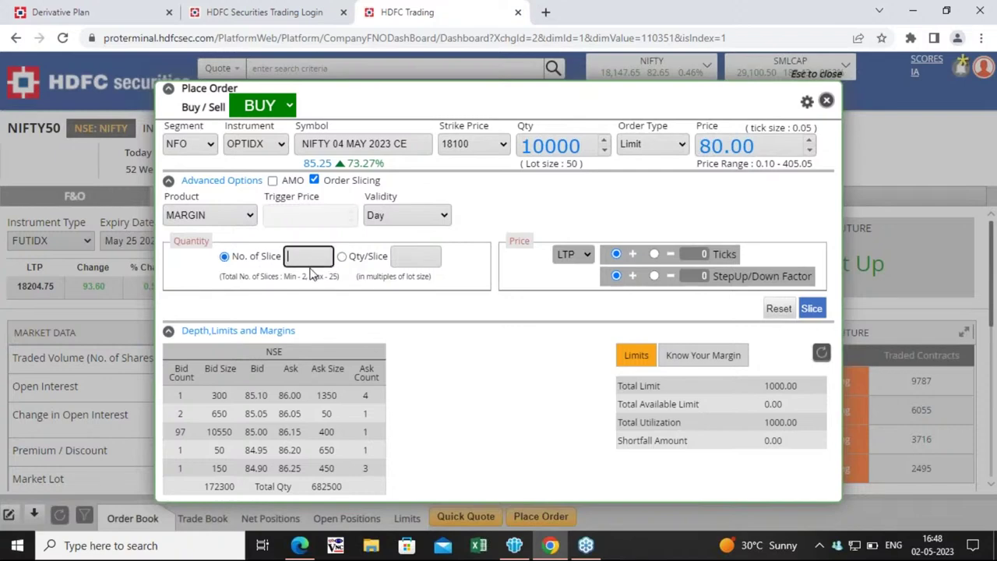
{"action": "type", "text": "10"}
Step: Price slices from Limit with a minus step-down factor of 60, then generate the slices
{"action": "left_click", "coordinate": [580, 262]}
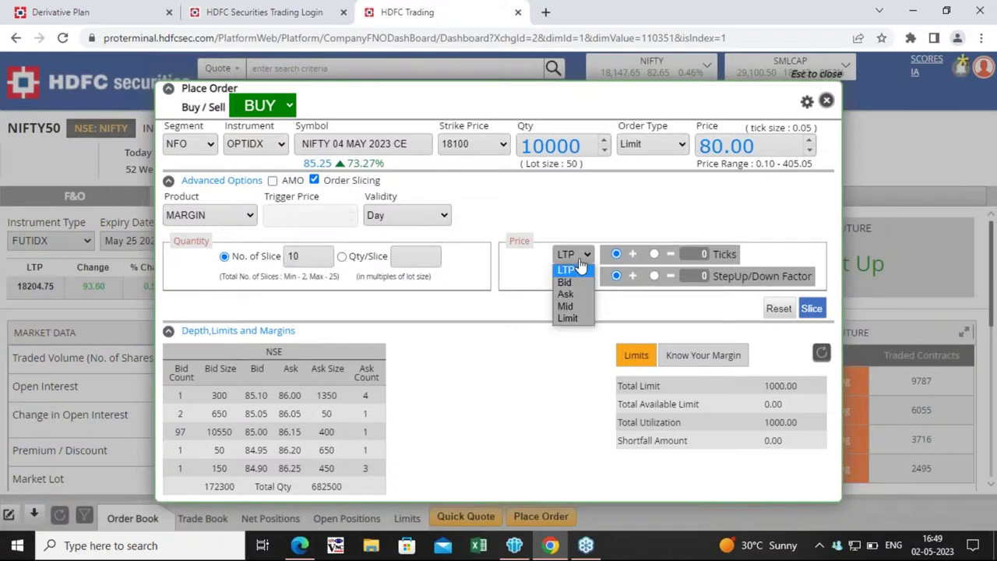
{"action": "left_click", "coordinate": [568, 320]}
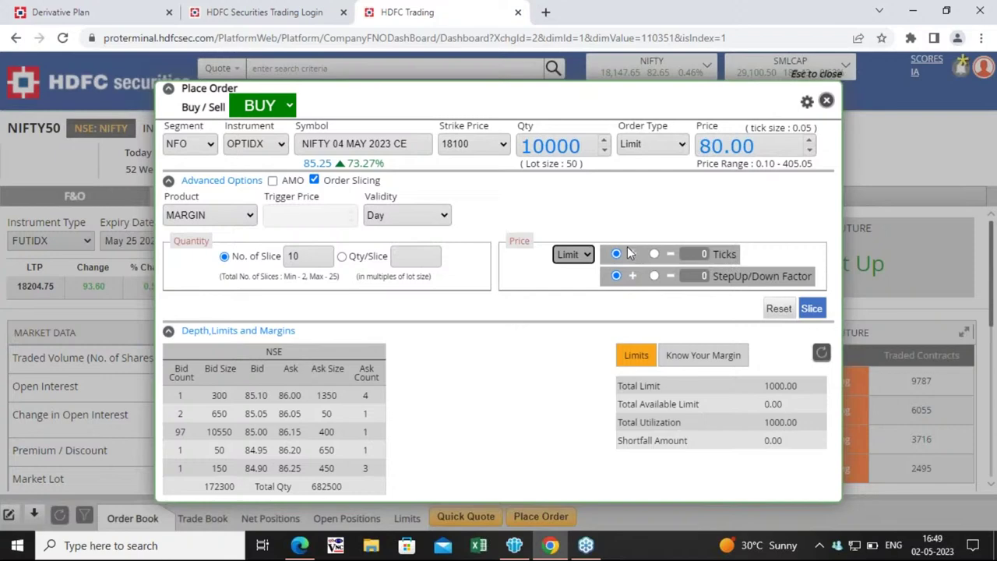
{"action": "left_click", "coordinate": [654, 277]}
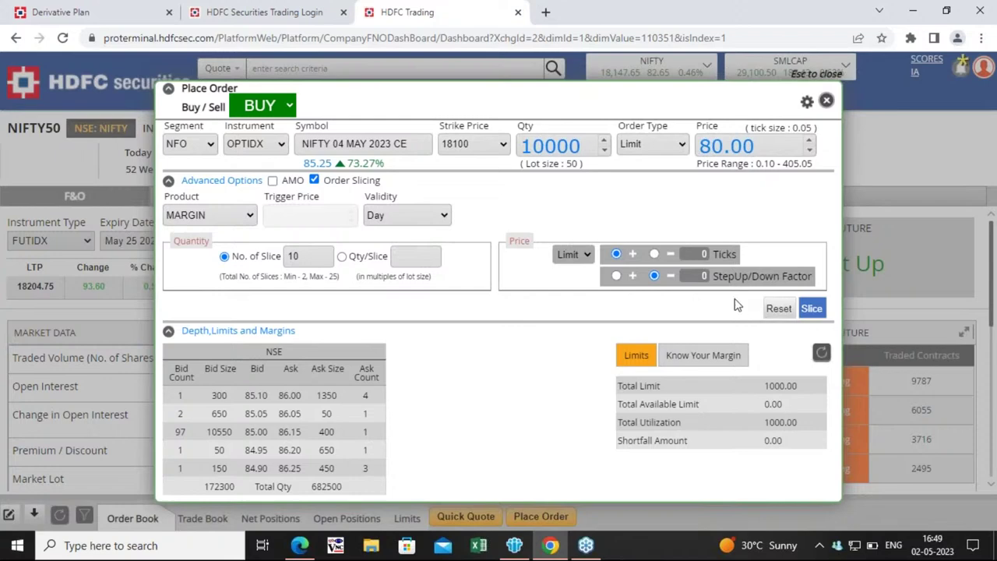
{"action": "left_click", "coordinate": [693, 277]}
{"action": "type", "text": "6"}
{"action": "type", "text": "0"}
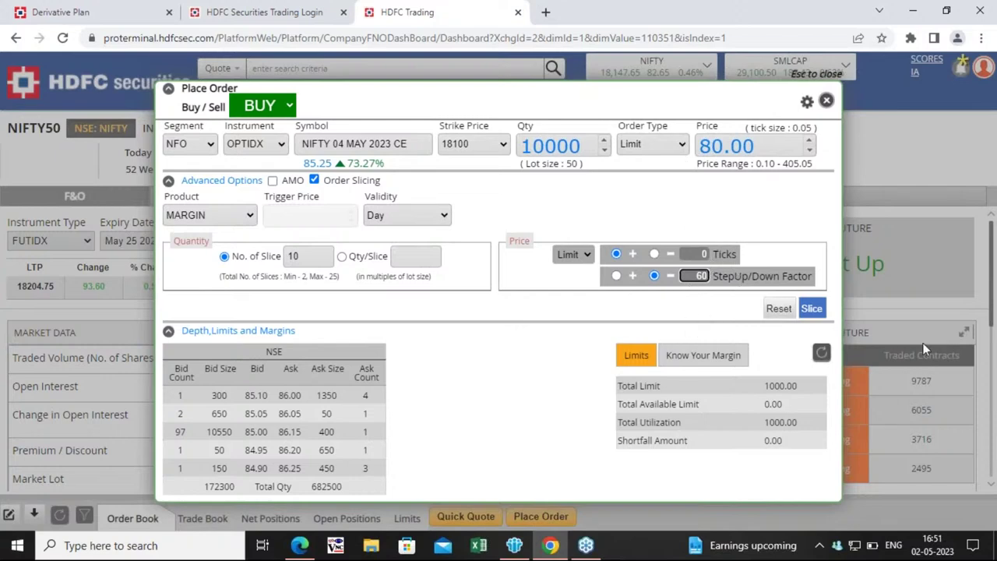
{"action": "left_click", "coordinate": [818, 311]}
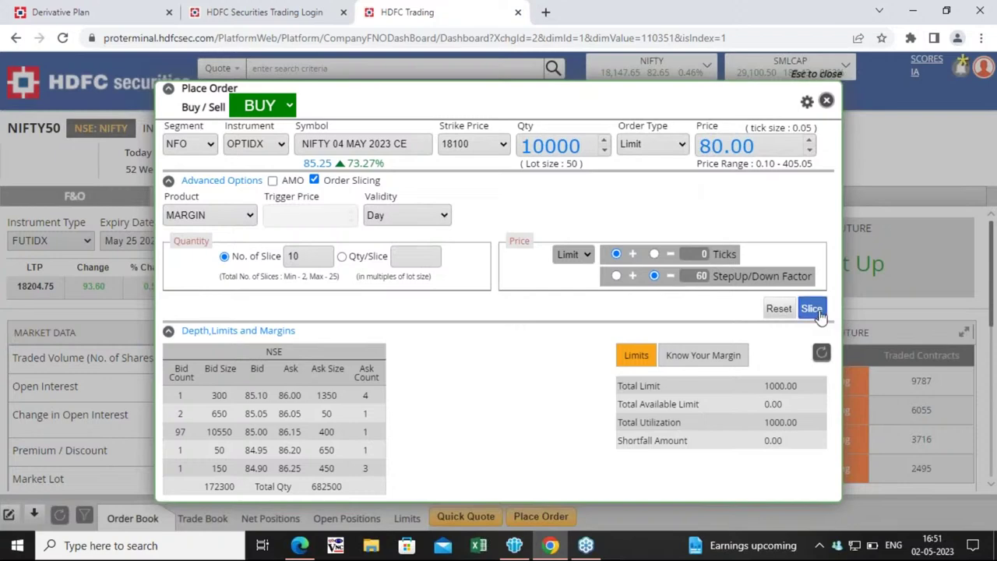
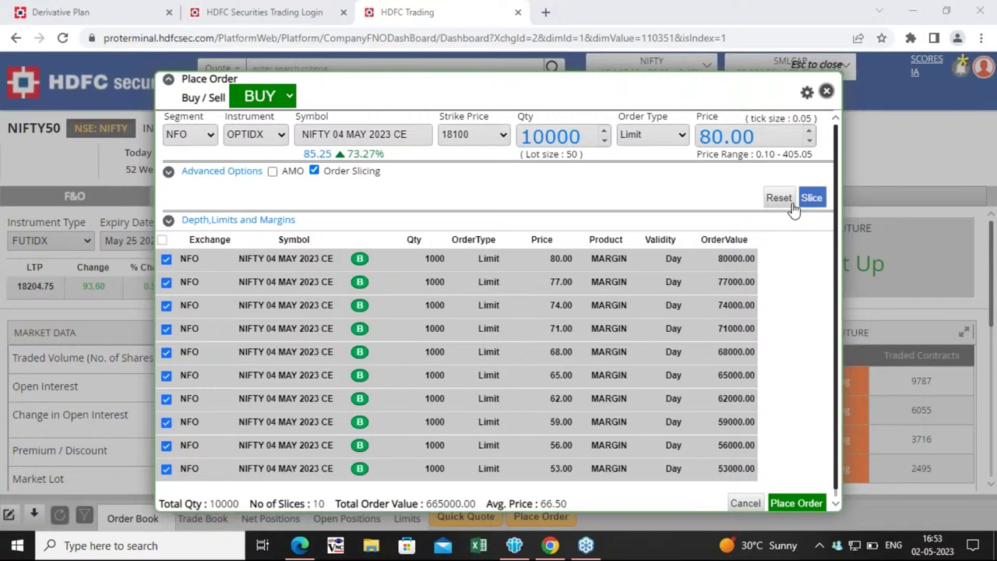
Step: Under Advanced Options, split the 10000-quantity NIFTY CE buy order into 10 slices
{"action": "left_click", "coordinate": [222, 170]}
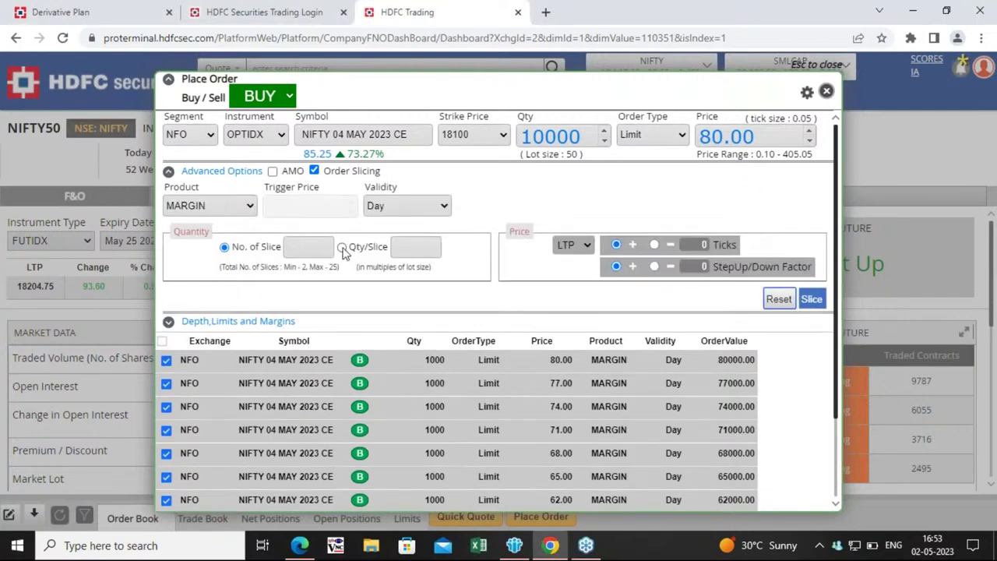
{"action": "left_click", "coordinate": [342, 248]}
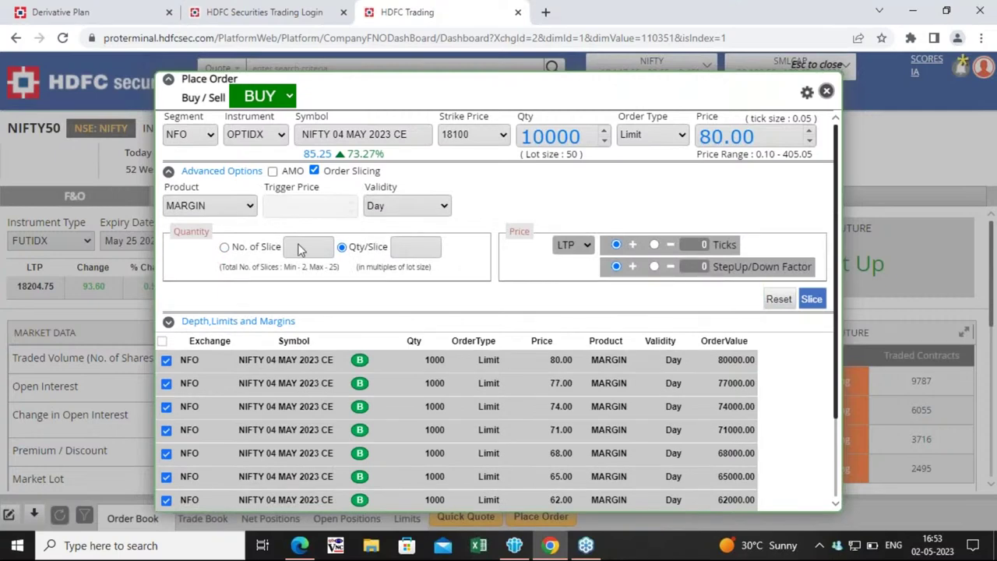
{"action": "left_click", "coordinate": [224, 247]}
{"action": "left_click", "coordinate": [290, 247]}
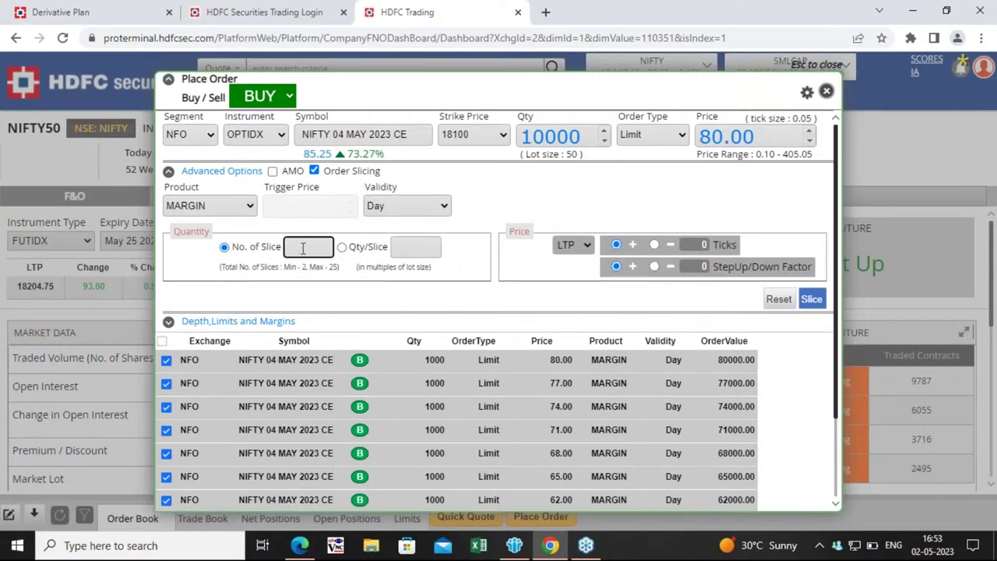
{"action": "type", "text": "10"}
Step: Re-slice as Limit orders with a minus step factor of 100, stepping prices down by 5.00 from 80.00
{"action": "left_click", "coordinate": [572, 244]}
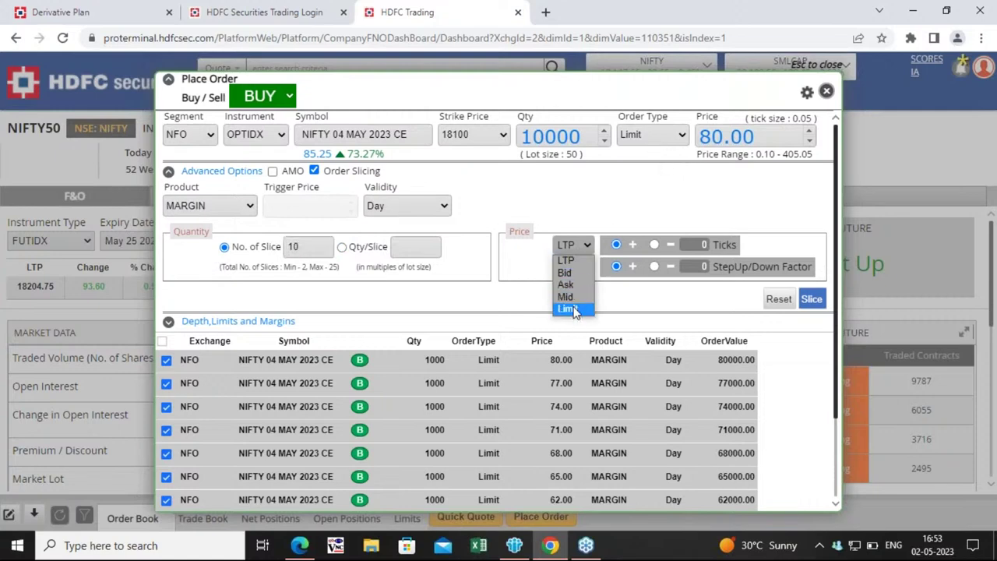
{"action": "left_click", "coordinate": [579, 310]}
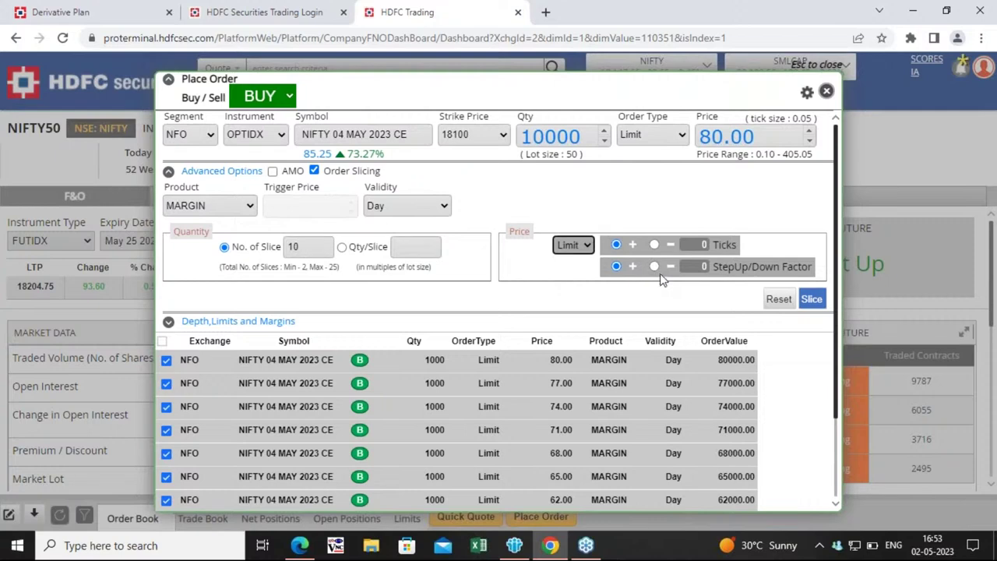
{"action": "left_click", "coordinate": [654, 267]}
{"action": "left_click", "coordinate": [691, 266]}
{"action": "type", "text": "6"}
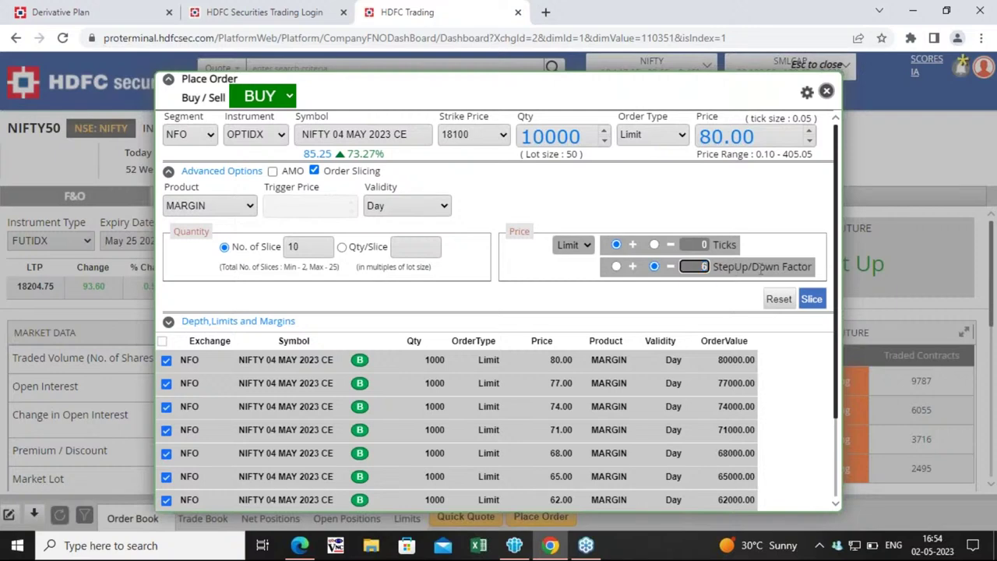
{"action": "key", "text": "BackSpace"}
{"action": "type", "text": "100"}
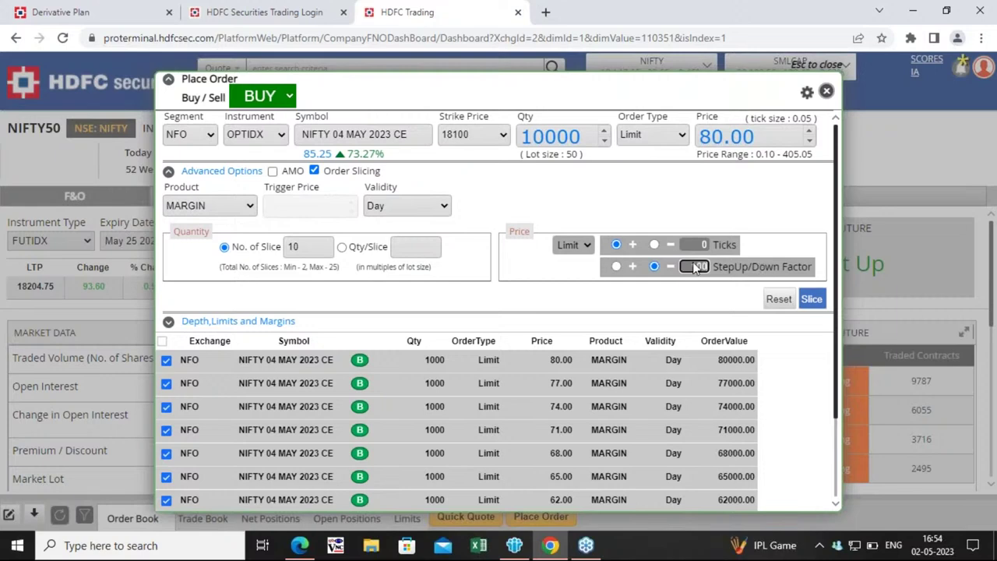
{"action": "left_click", "coordinate": [812, 298]}
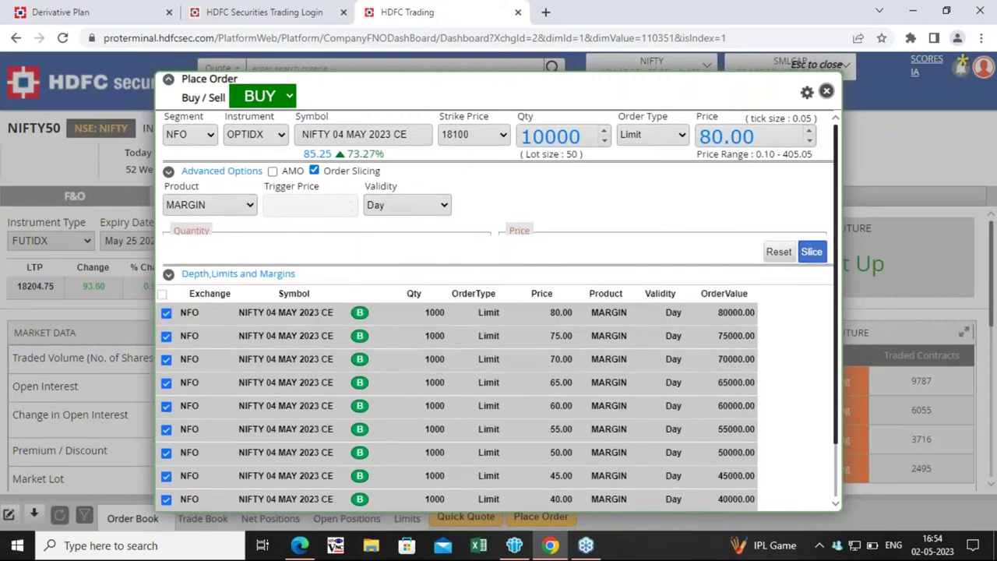